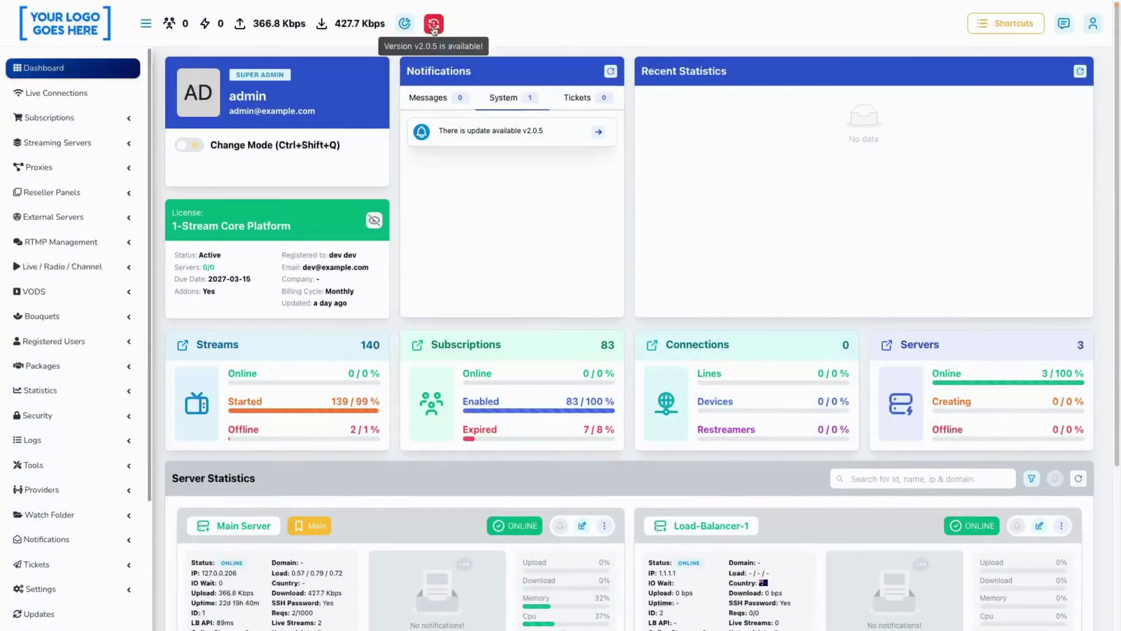
Step: Install the available v2.0.5 software update from the top-bar update icon
left_click(433, 25)
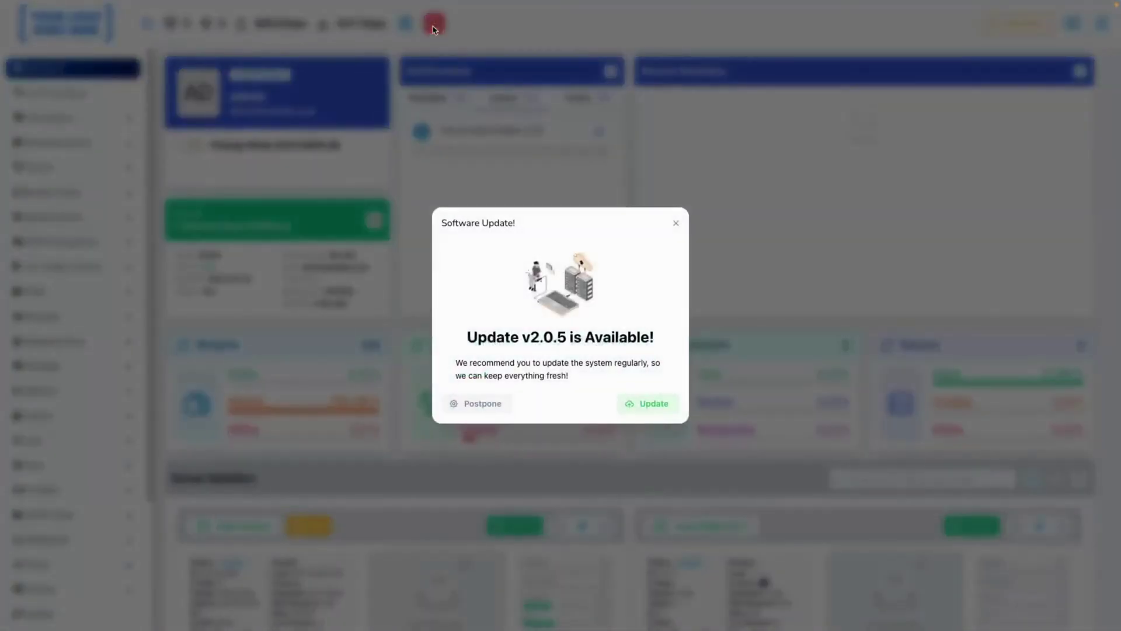
left_click(663, 407)
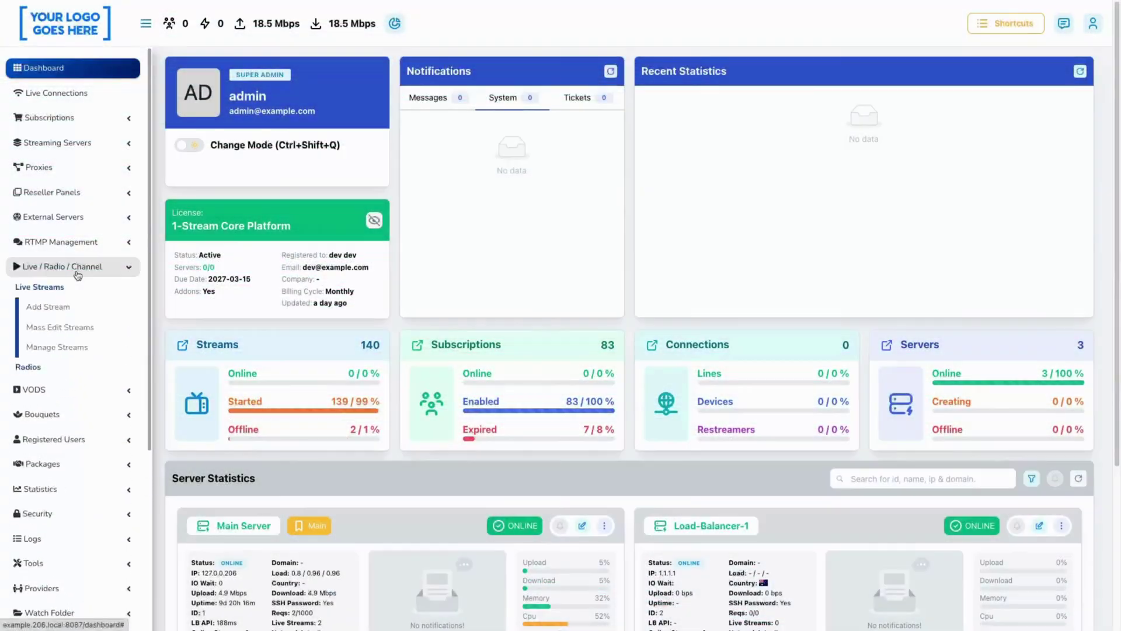
scroll(469, 438, "down", 3)
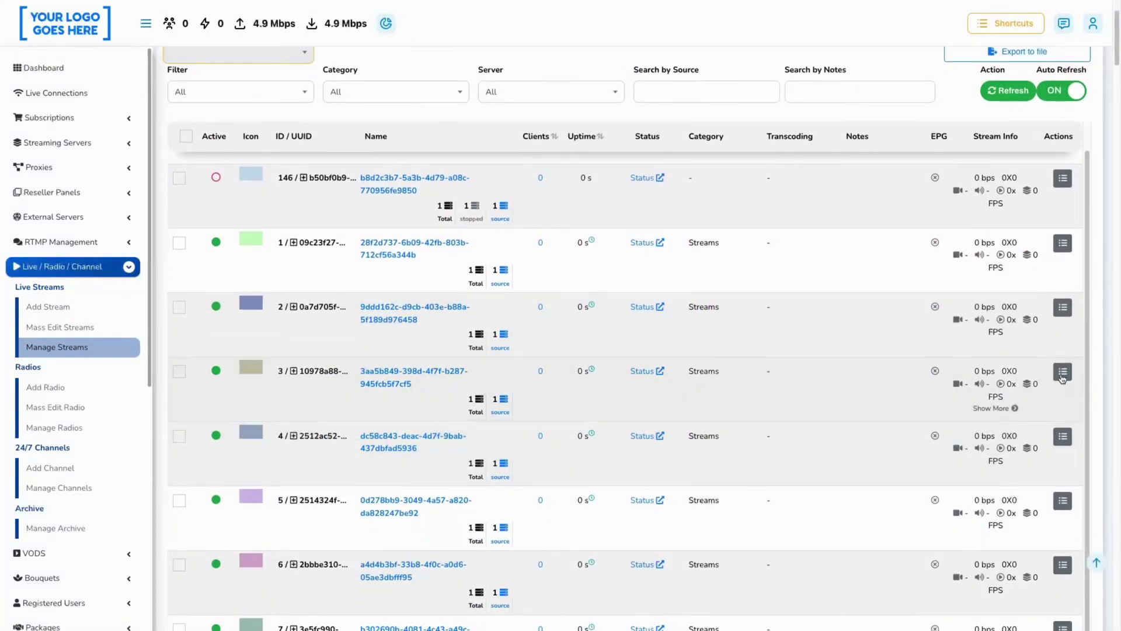
Step: Edit stream ID 3 to Max Speed 5 and Min Speed 1, and save it
left_click(993, 488)
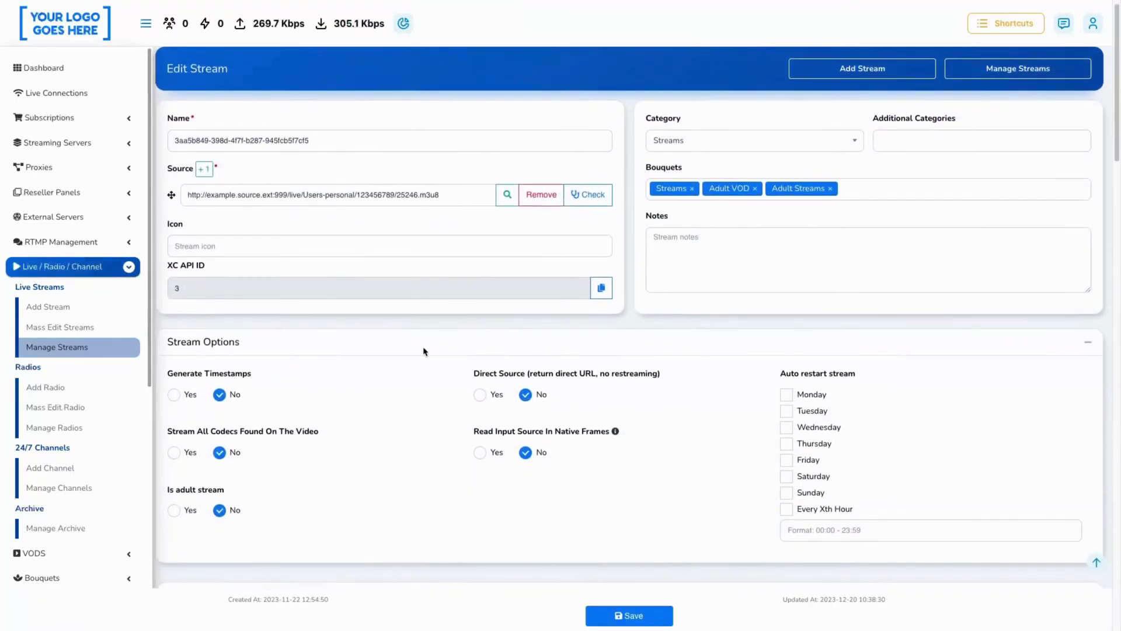
scroll(425, 349, "down", 5)
scroll(425, 349, "down", 3)
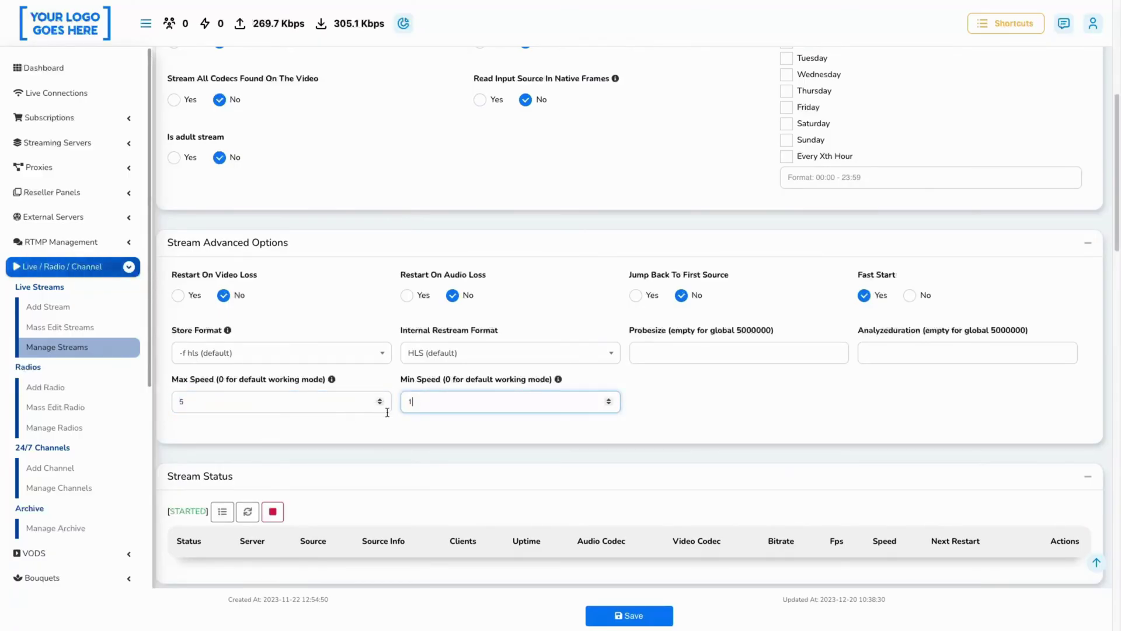
left_click(629, 616)
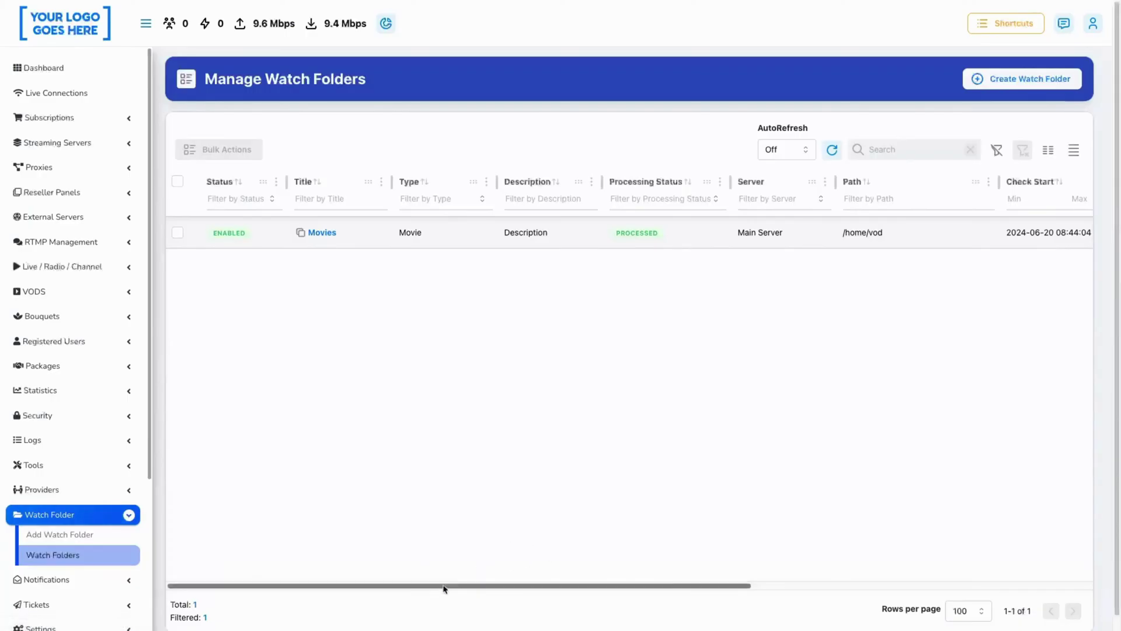
left_click_drag(444, 589, 789, 596)
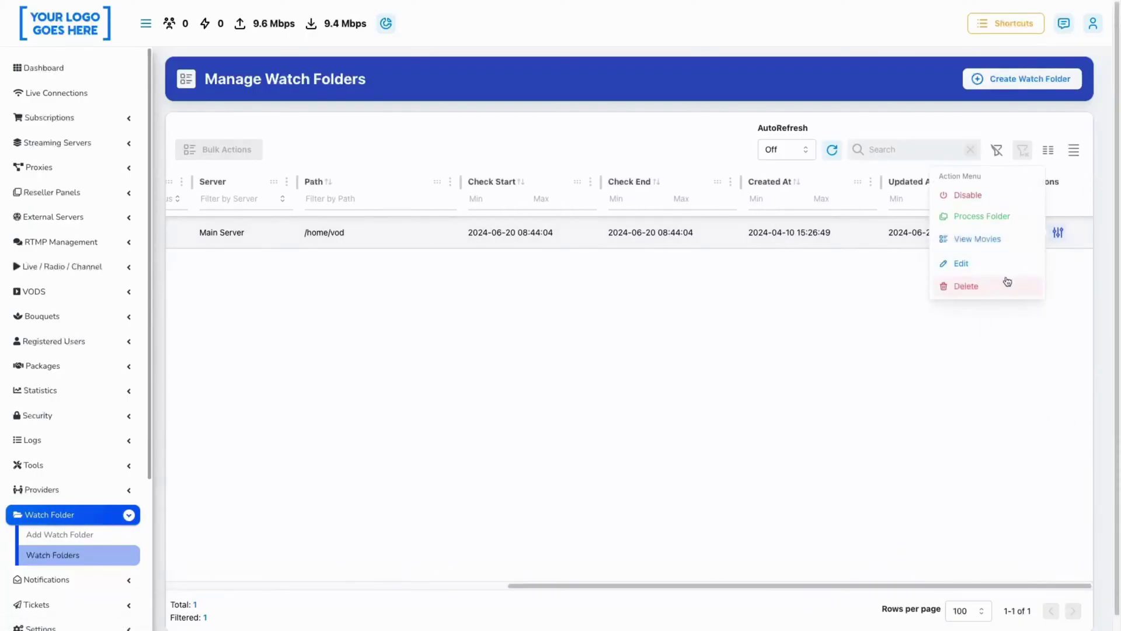
Step: Set the Movies watch folder's location to All Selected Servers with Load-Balancer-2
left_click(966, 267)
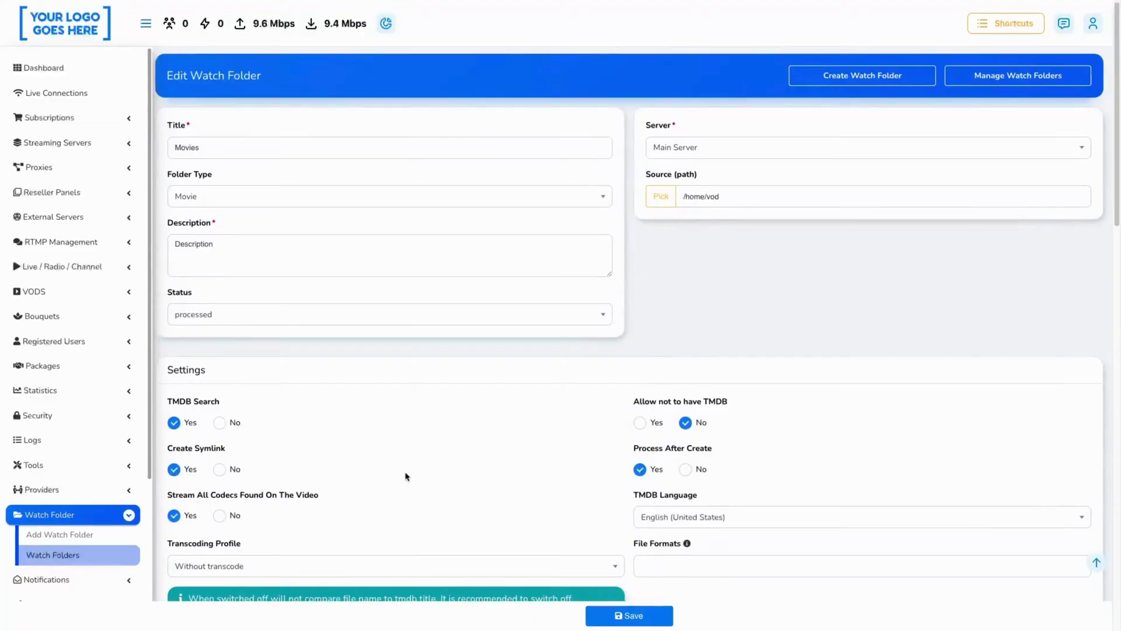
scroll(405, 480, "down", 2)
scroll(405, 480, "down", 3)
scroll(406, 480, "down", 2)
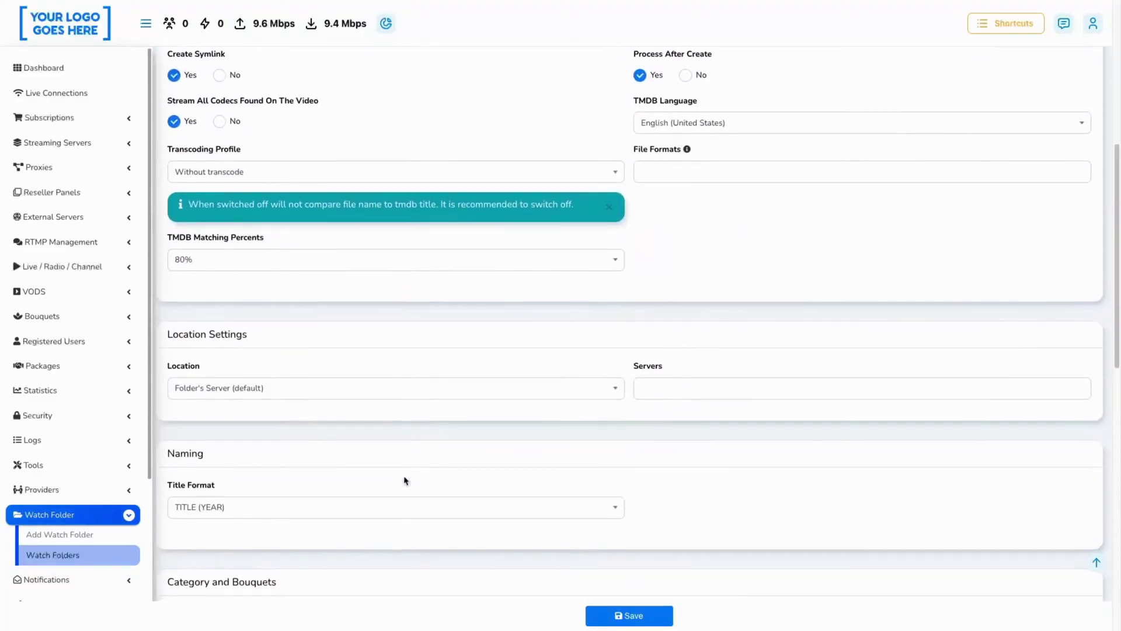
left_click(232, 390)
left_click(222, 447)
left_click(684, 389)
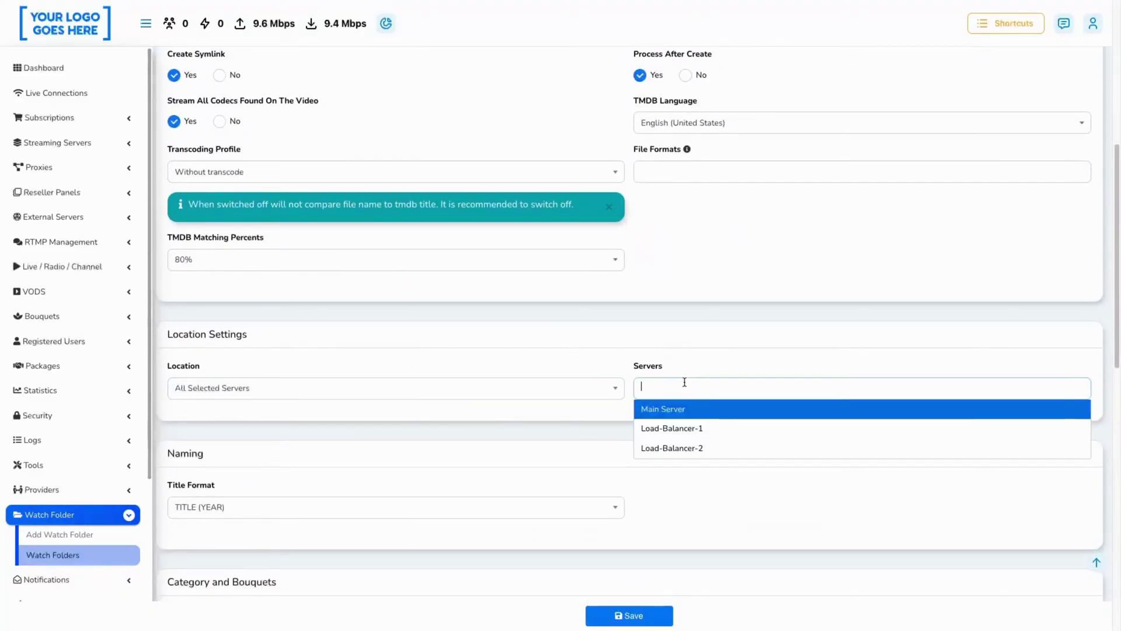
left_click(675, 446)
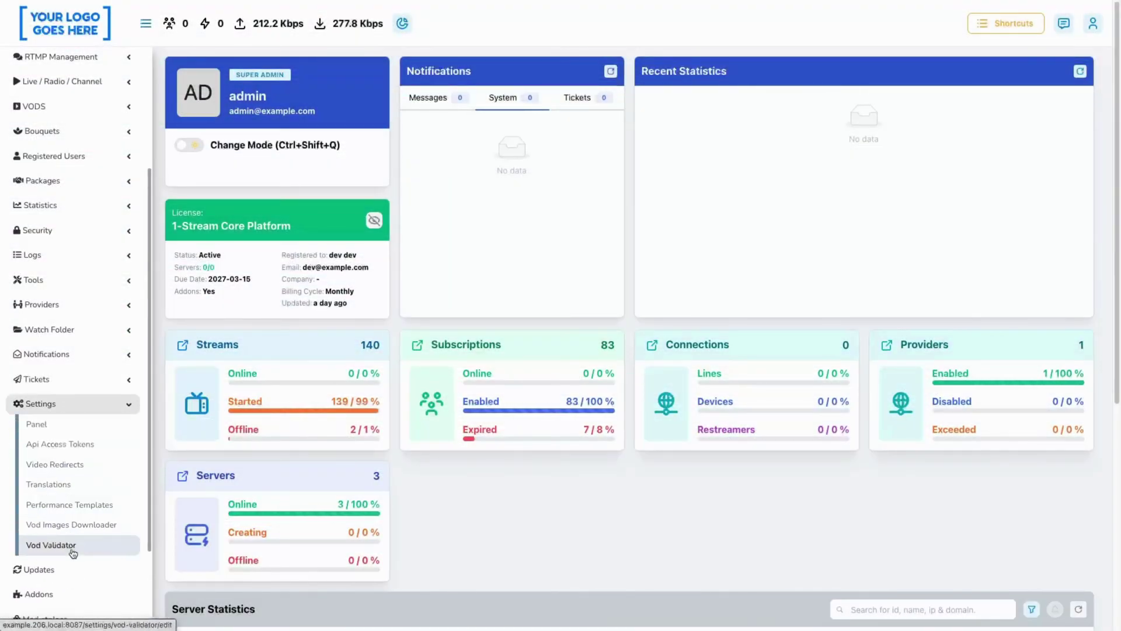
Step: Choose [MAIN] Main Server as the Vod Validator distribution server
left_click(51, 545)
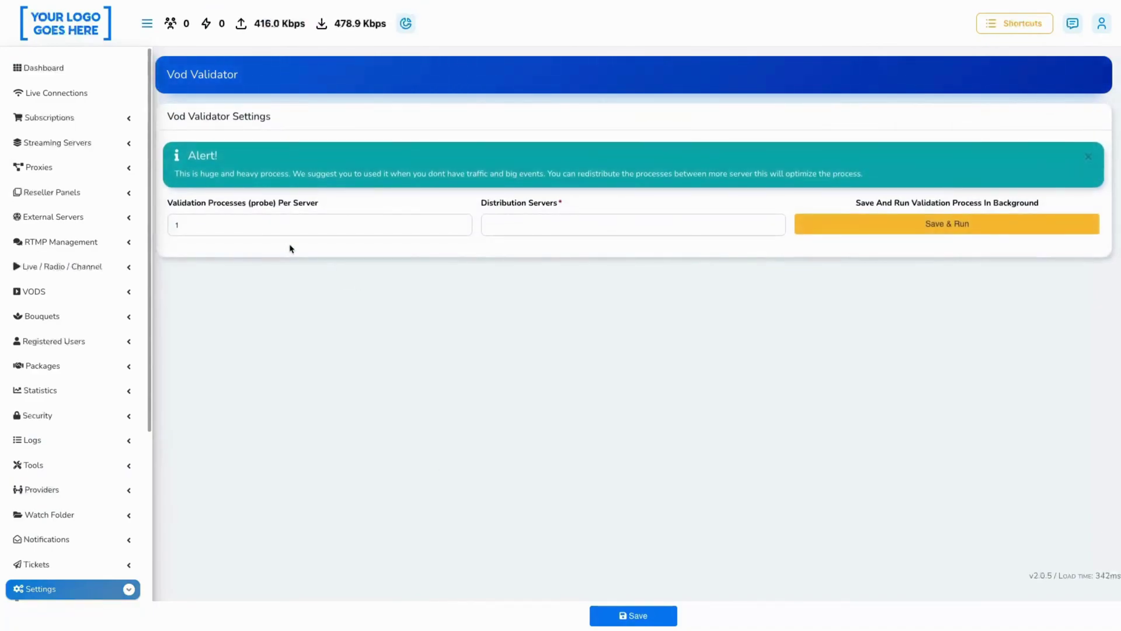
left_click(530, 228)
left_click(539, 279)
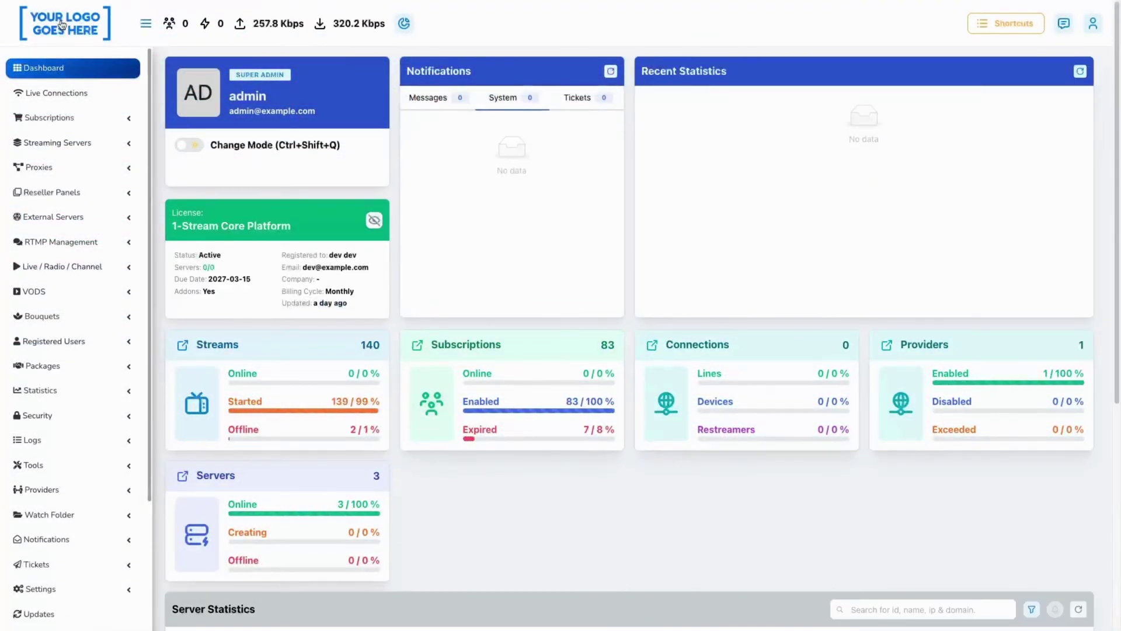
scroll(368, 432, "down", 2)
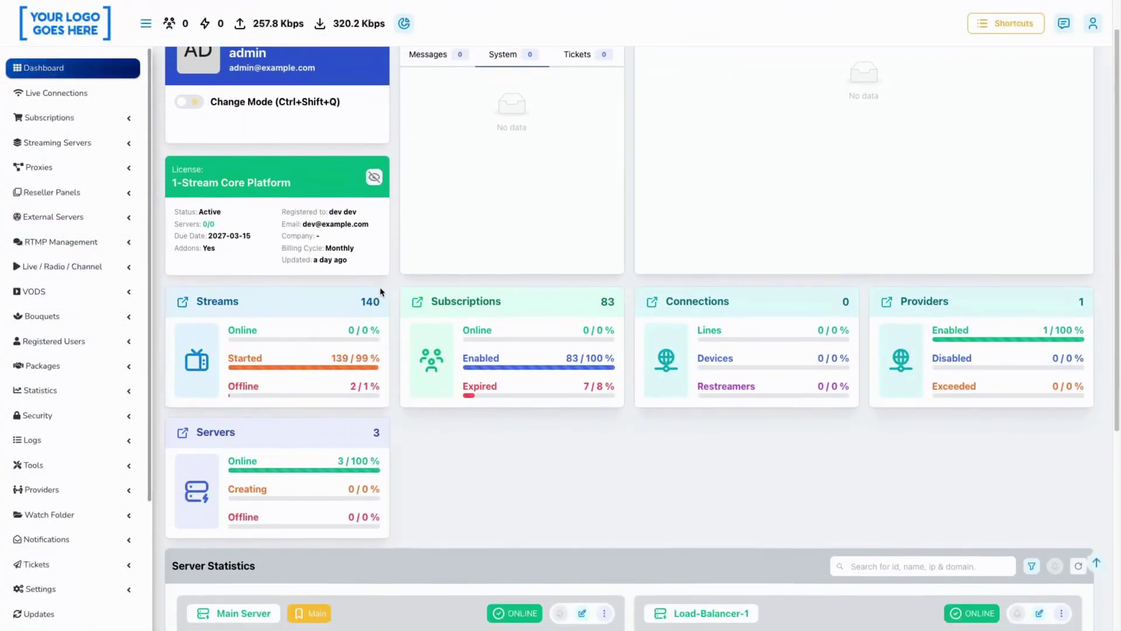
scroll(368, 432, "down", 2)
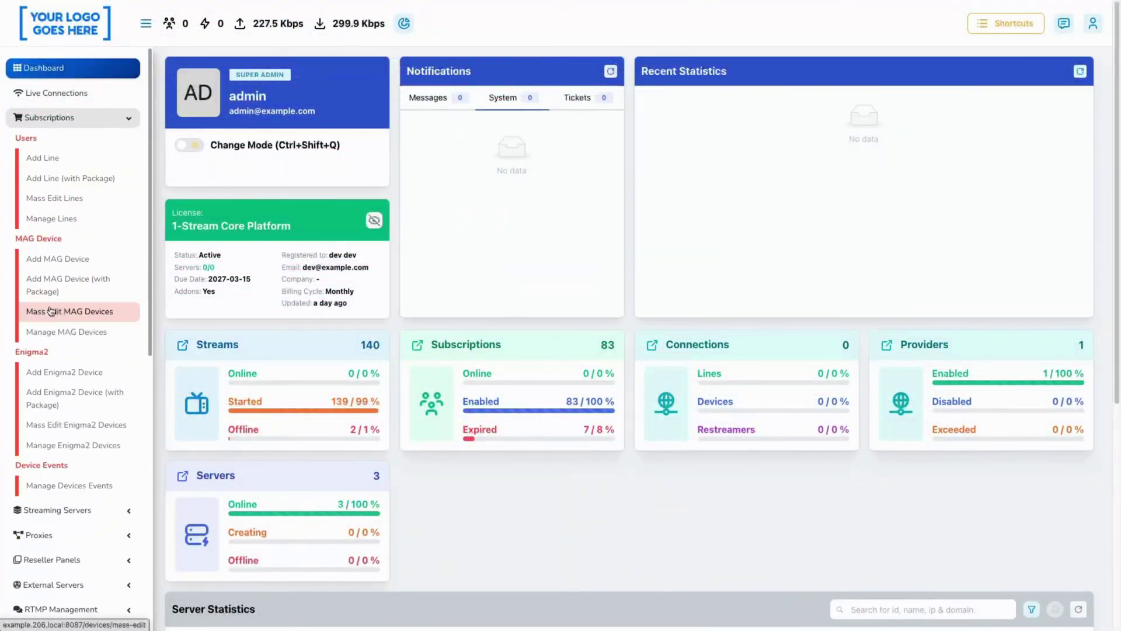
Step: Make the Adult PIN changeable in the MAG devices mass edit
left_click(70, 312)
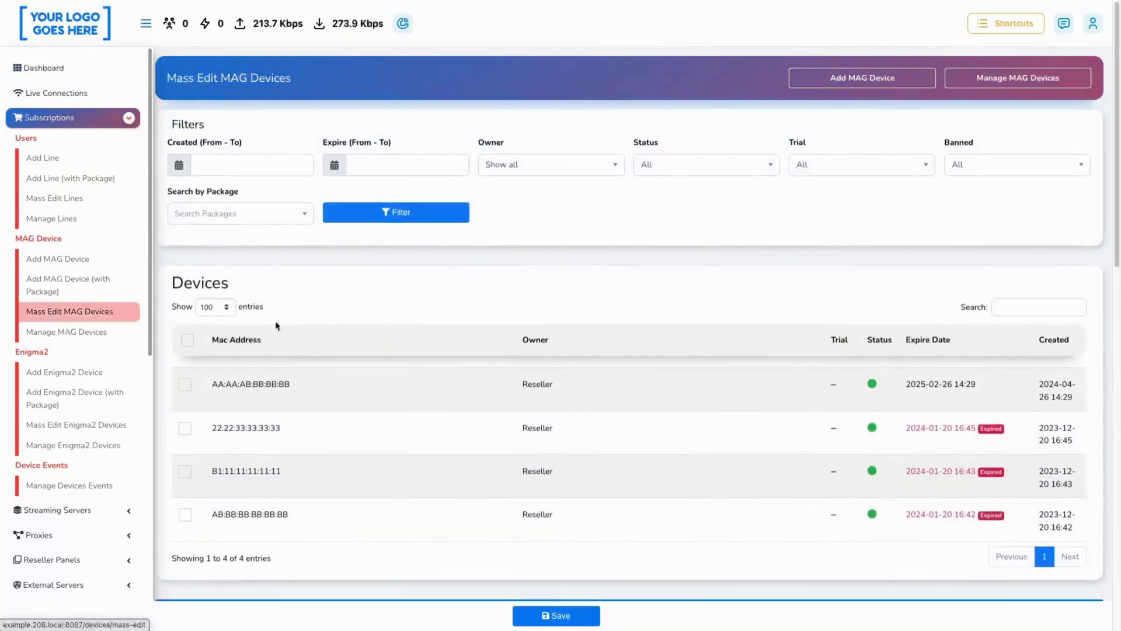
scroll(313, 325, "down", 5)
scroll(313, 325, "down", 3)
scroll(313, 325, "down", 3)
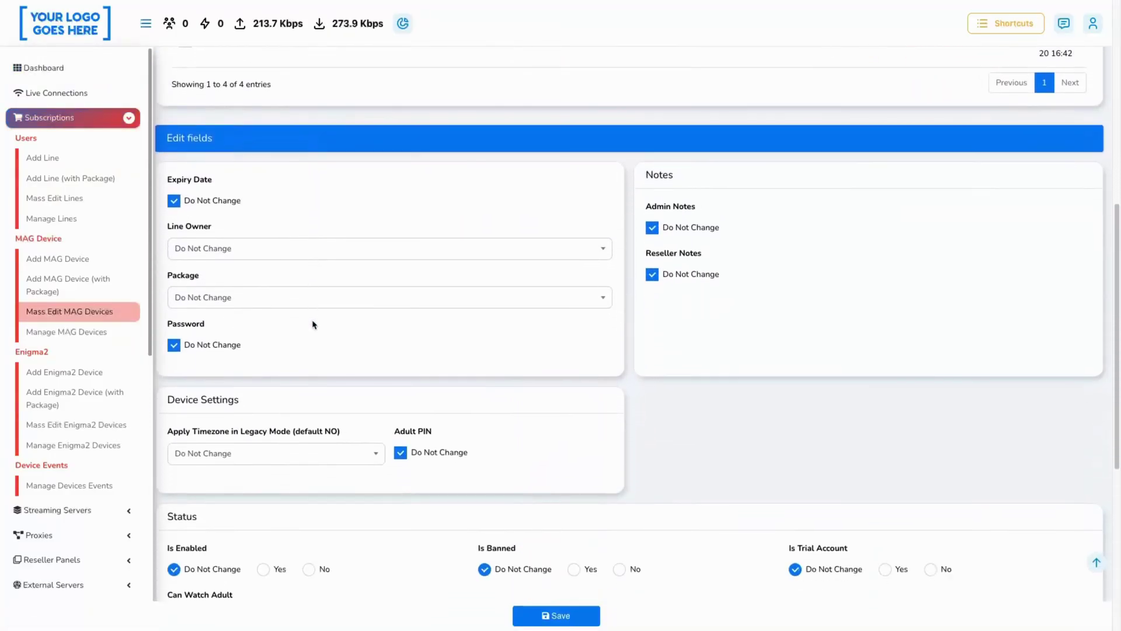
scroll(312, 325, "down", 3)
left_click(401, 273)
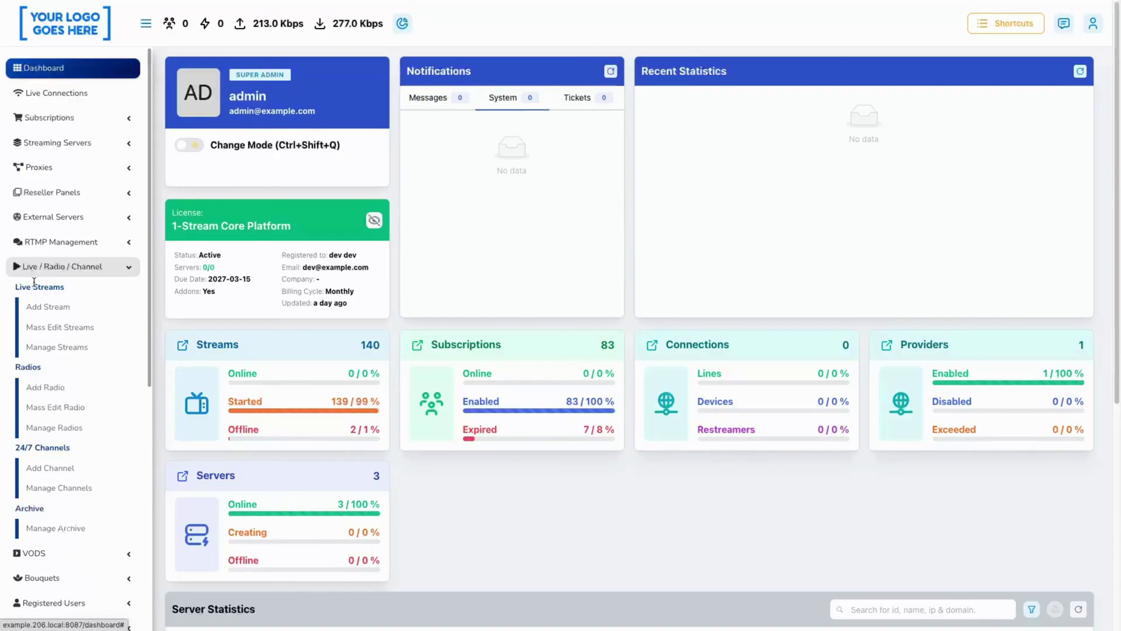
Step: In Mass Edit Streams, enable TV Archive for 2 days on Main Server
left_click(60, 327)
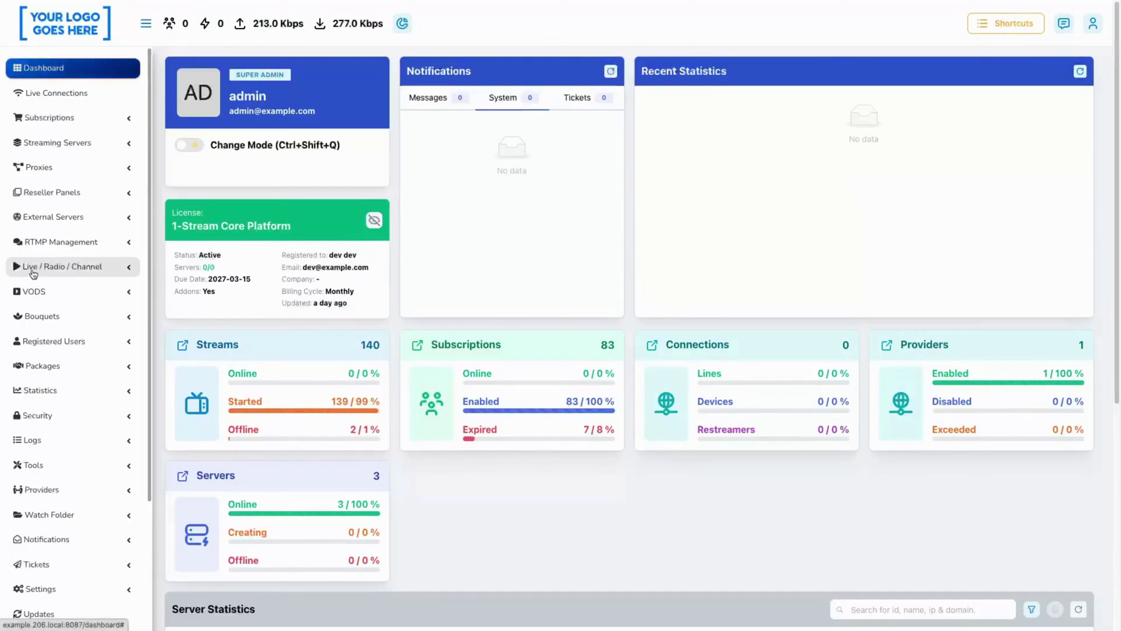
left_click(32, 266)
left_click(60, 327)
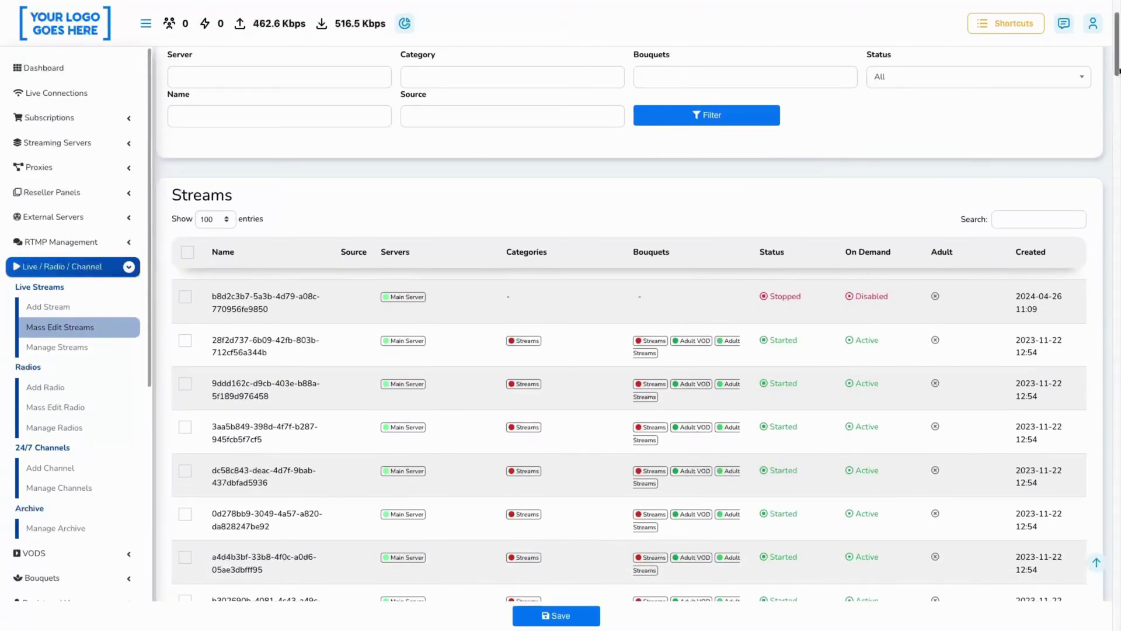
left_click_drag(1116, 45, 1105, 517)
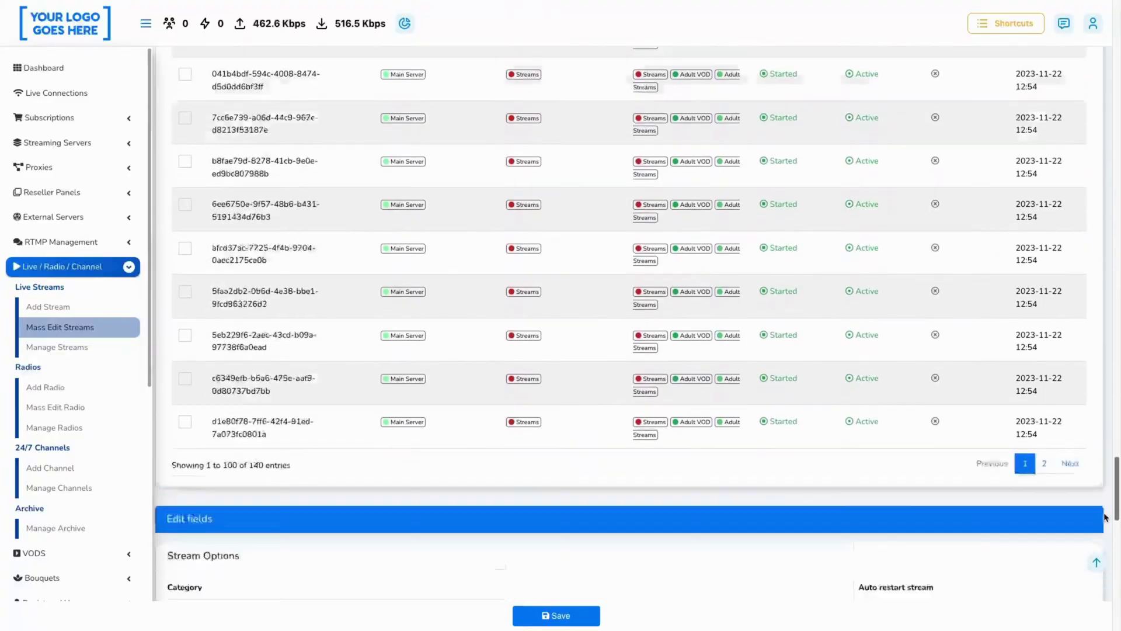
scroll(657, 326, "down", 10)
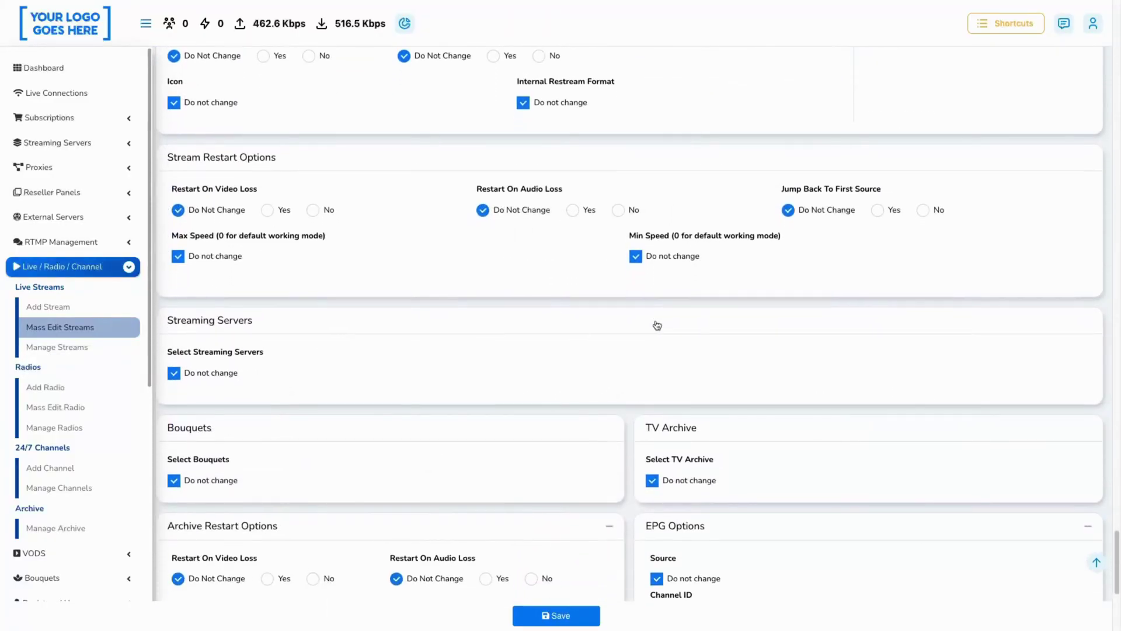
scroll(657, 326, "down", 8)
left_click(652, 157)
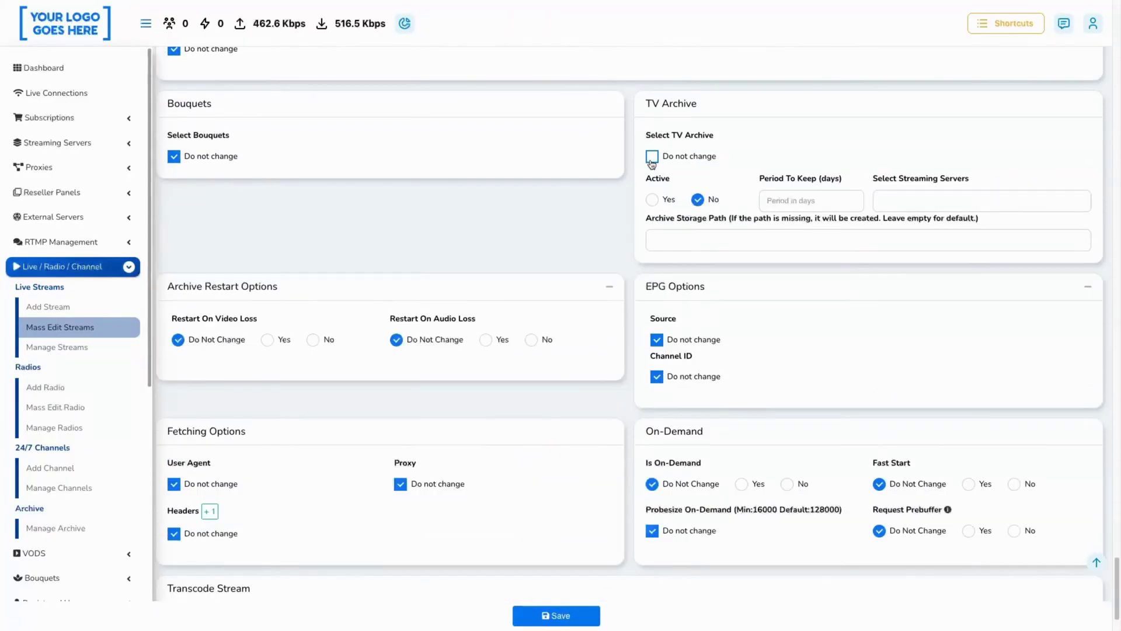
left_click(916, 202)
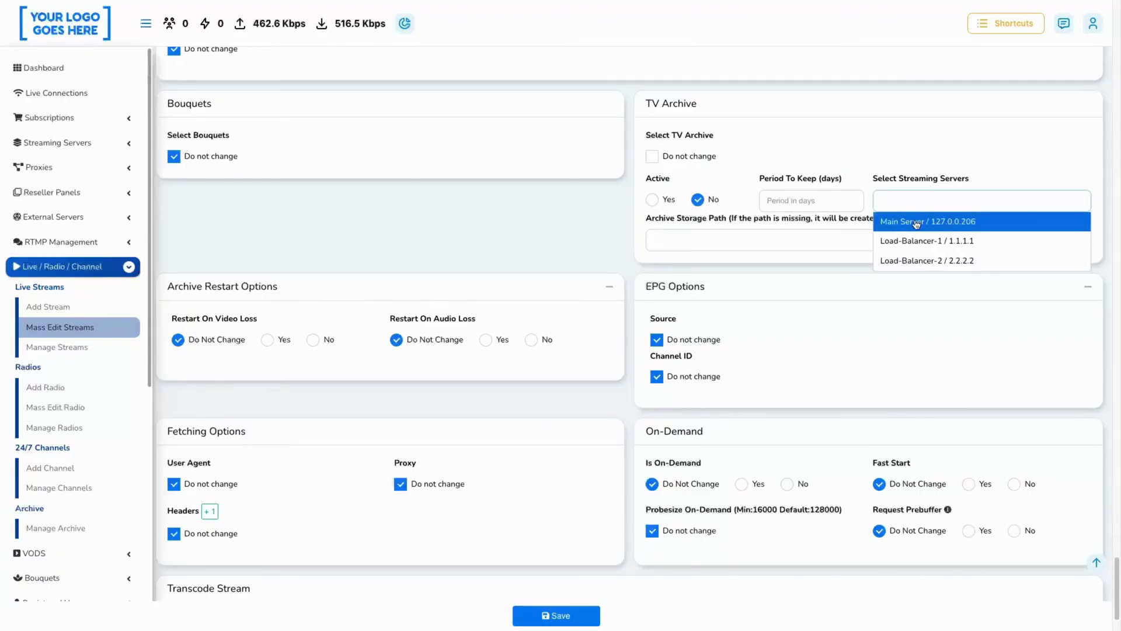
left_click(916, 223)
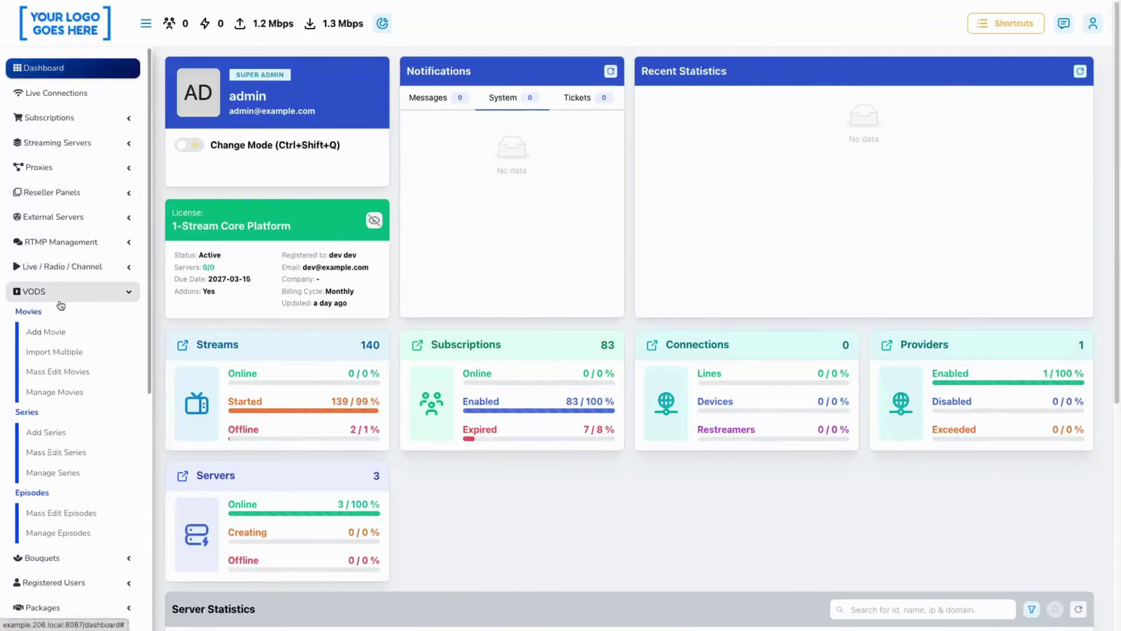
Step: Select Flash Gordon and Annie Oakley in Mass Edit Series
left_click(56, 452)
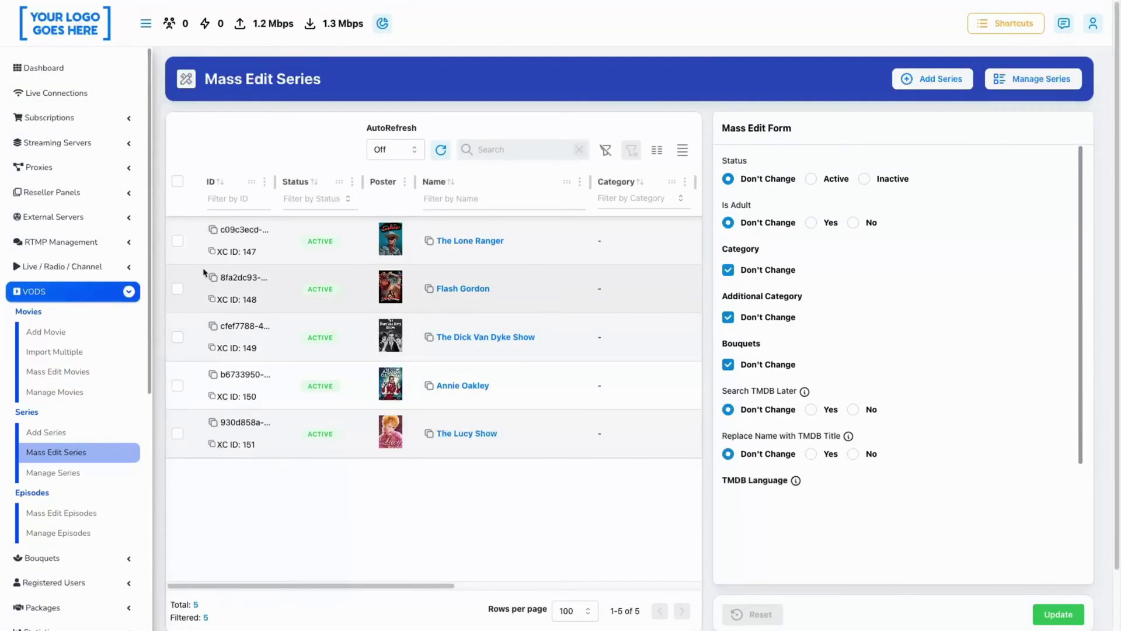
left_click(177, 289)
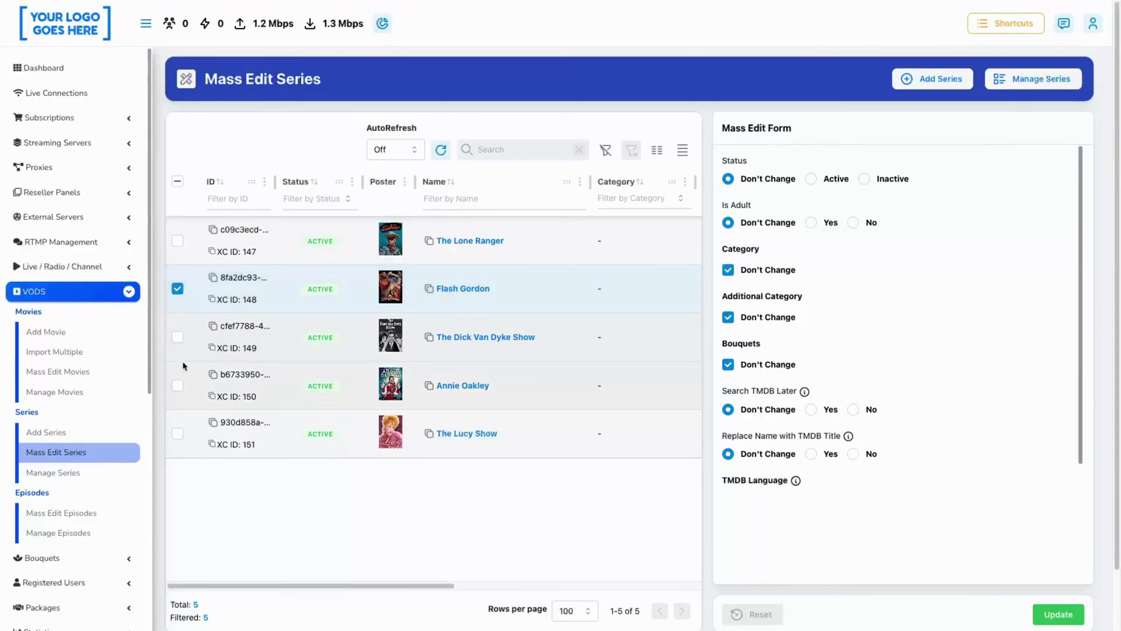
left_click(178, 387)
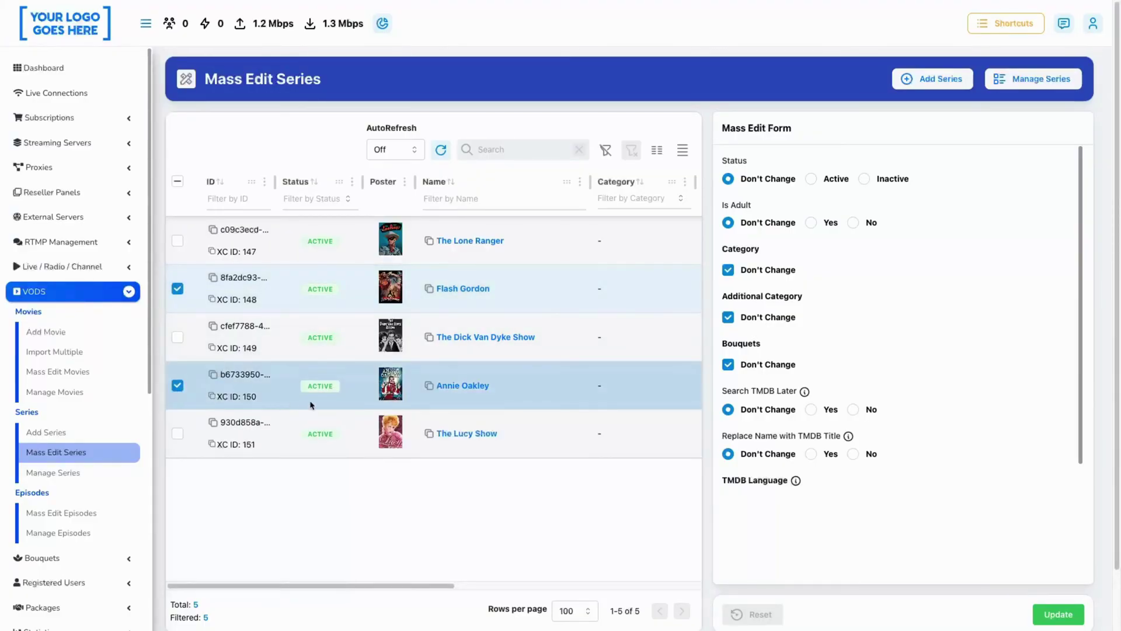
Step: Add the Action additional category and apply it to the selected series only
left_click(782, 319)
left_click(781, 347)
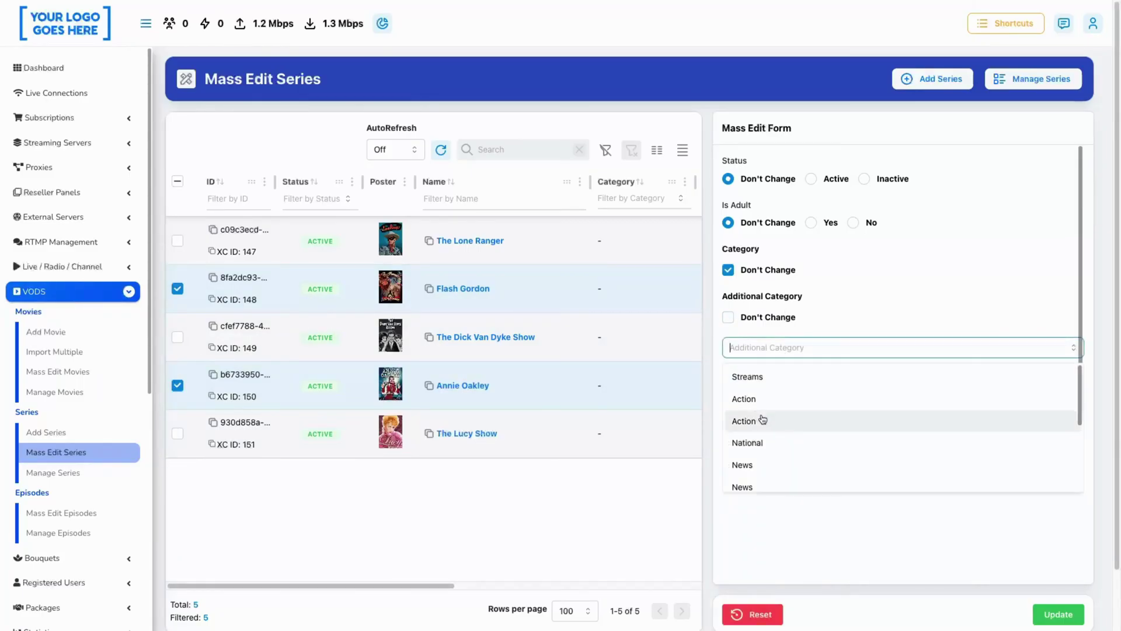
left_click(854, 551)
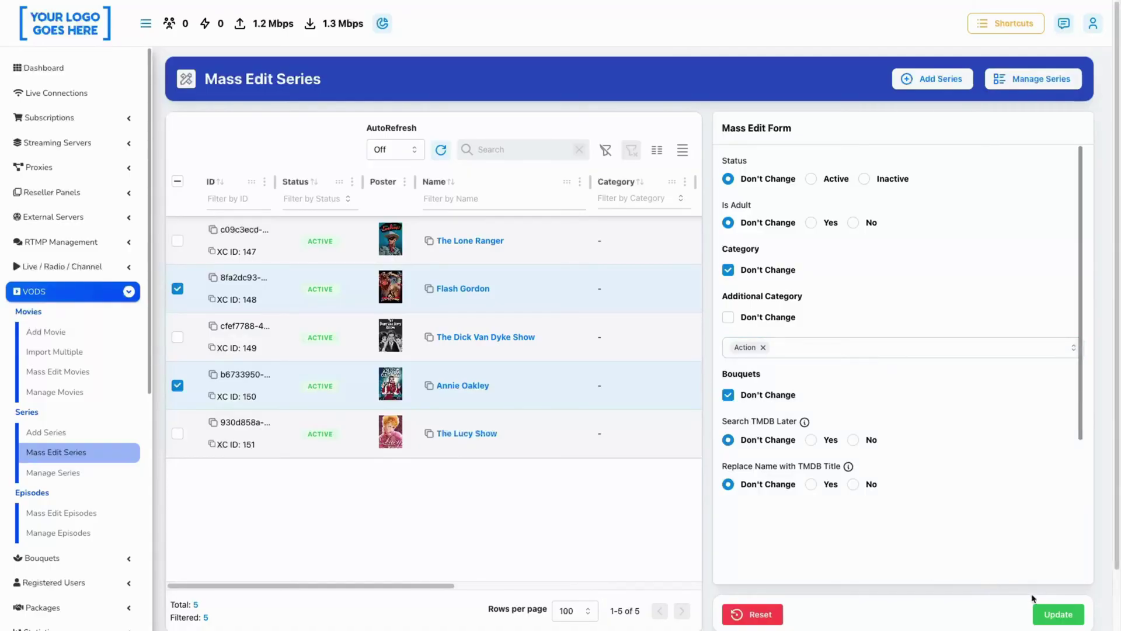
left_click(1059, 617)
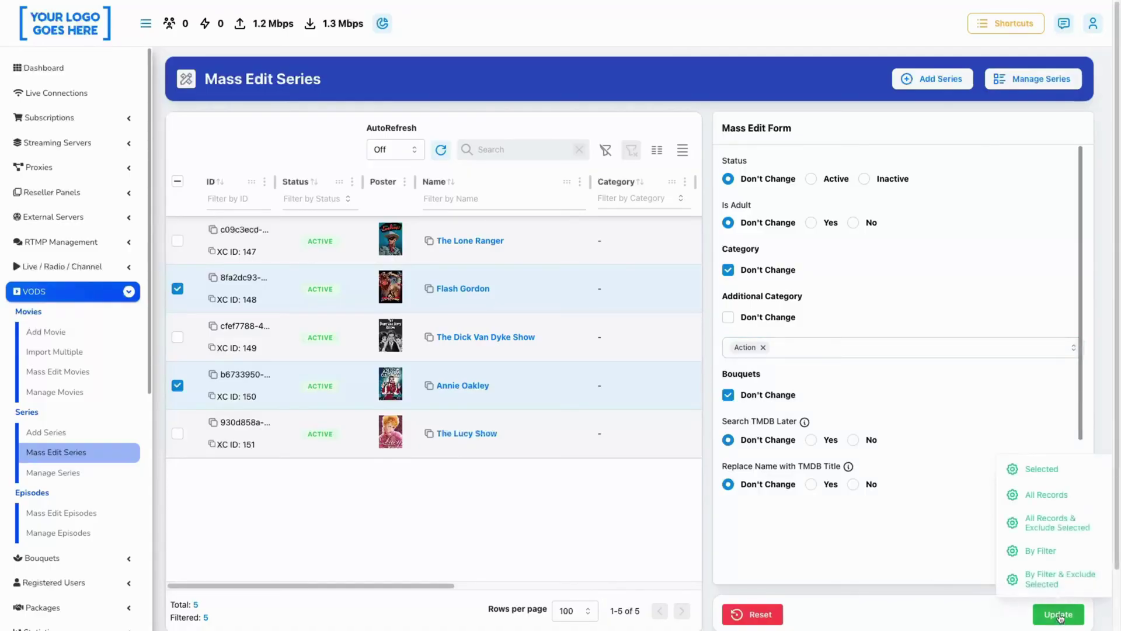
left_click(1046, 479)
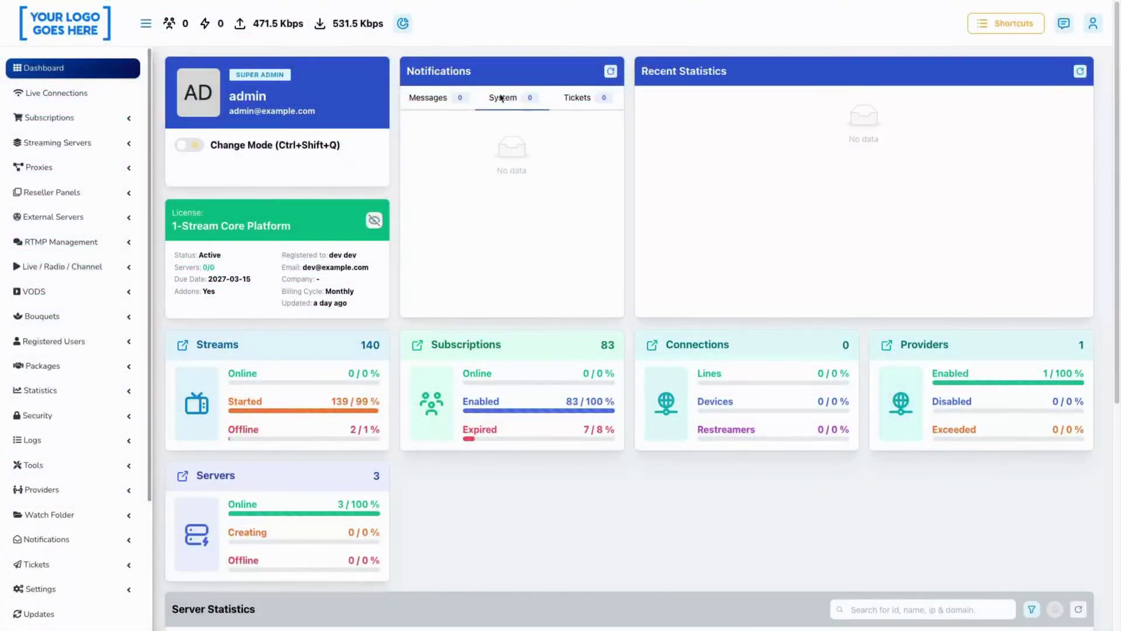
Step: Apply optimized DB settings to Main Server from Manage Servers
left_click(58, 142)
left_click(57, 203)
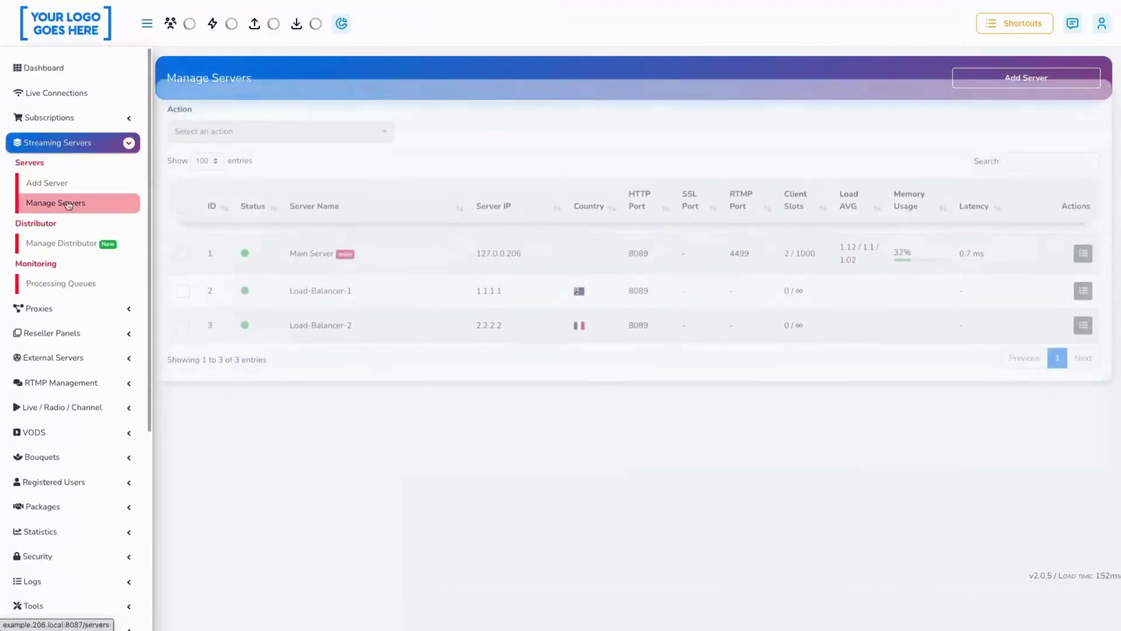
left_click(1083, 283)
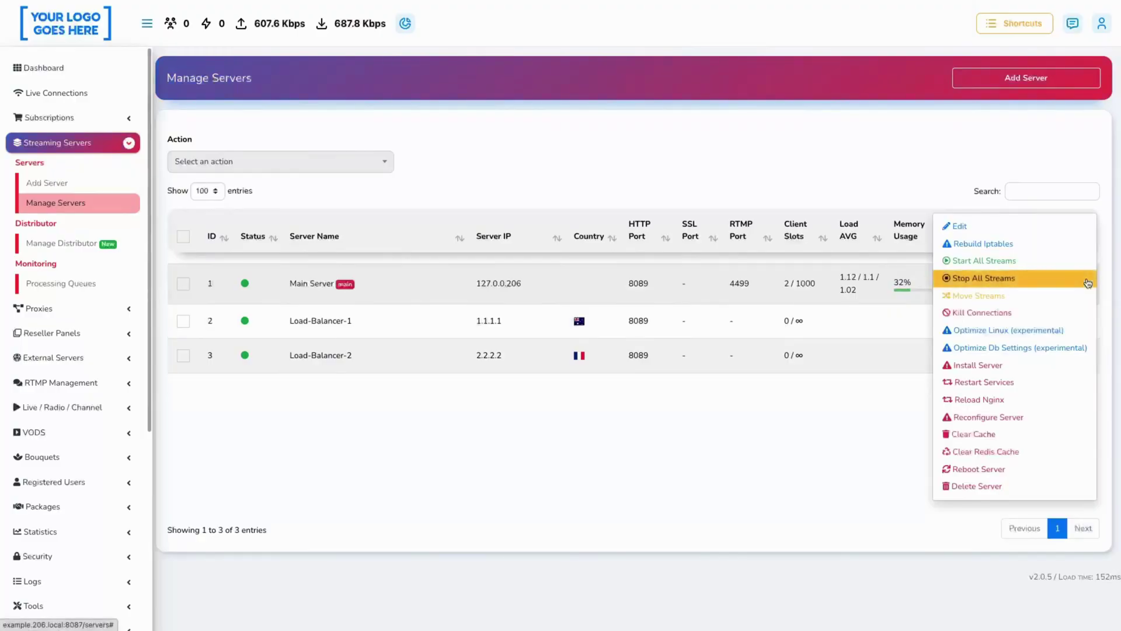
left_click(1006, 348)
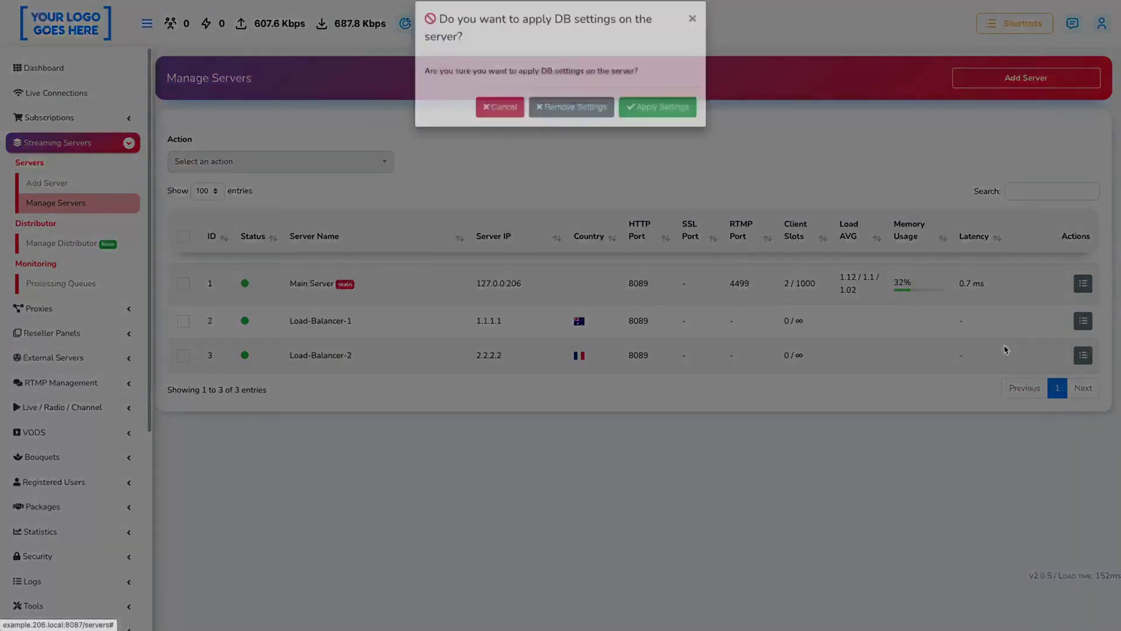
left_click(659, 122)
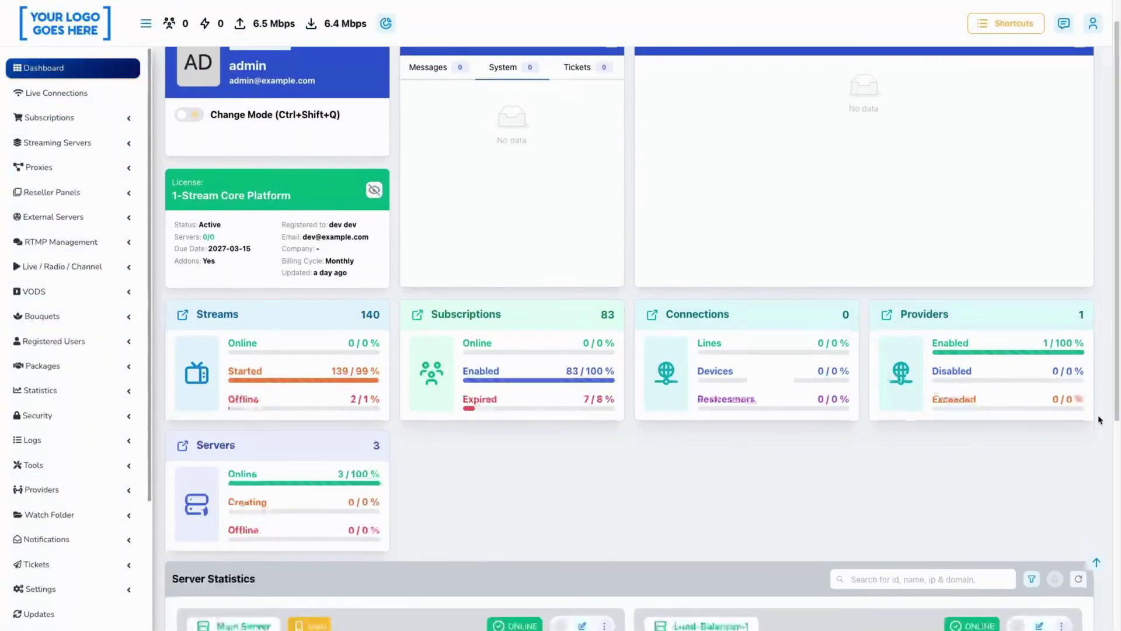
scroll(1100, 422, "down", 1)
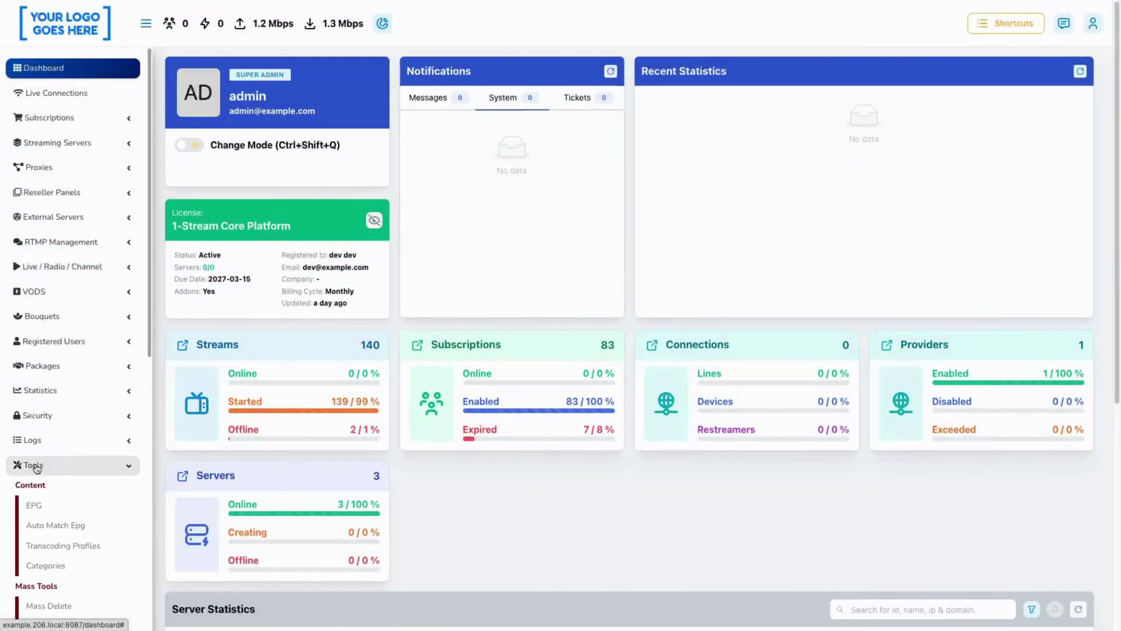
scroll(37, 469, "down", 2)
Step: Start a new 24/7 channel from Manage Channels
left_click(95, 375)
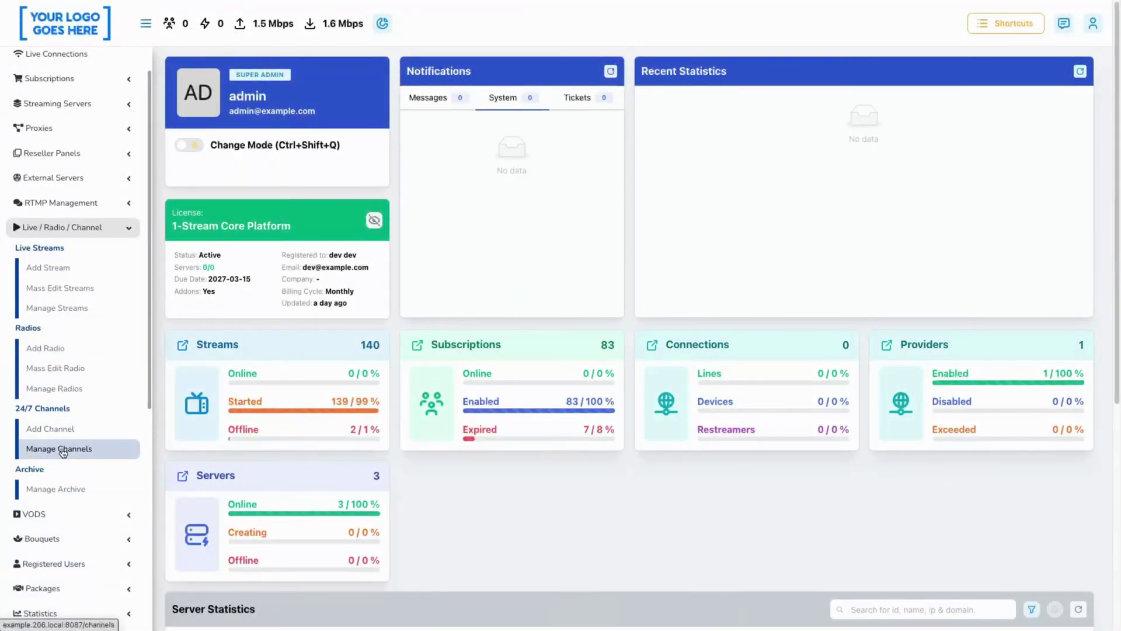
left_click(60, 447)
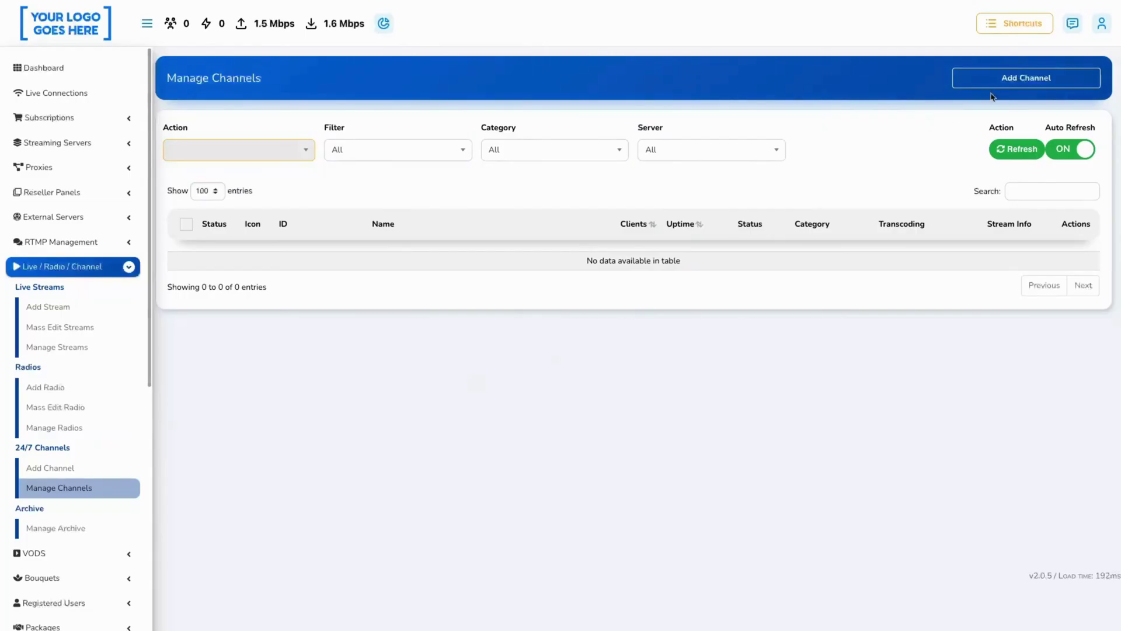
left_click(1009, 80)
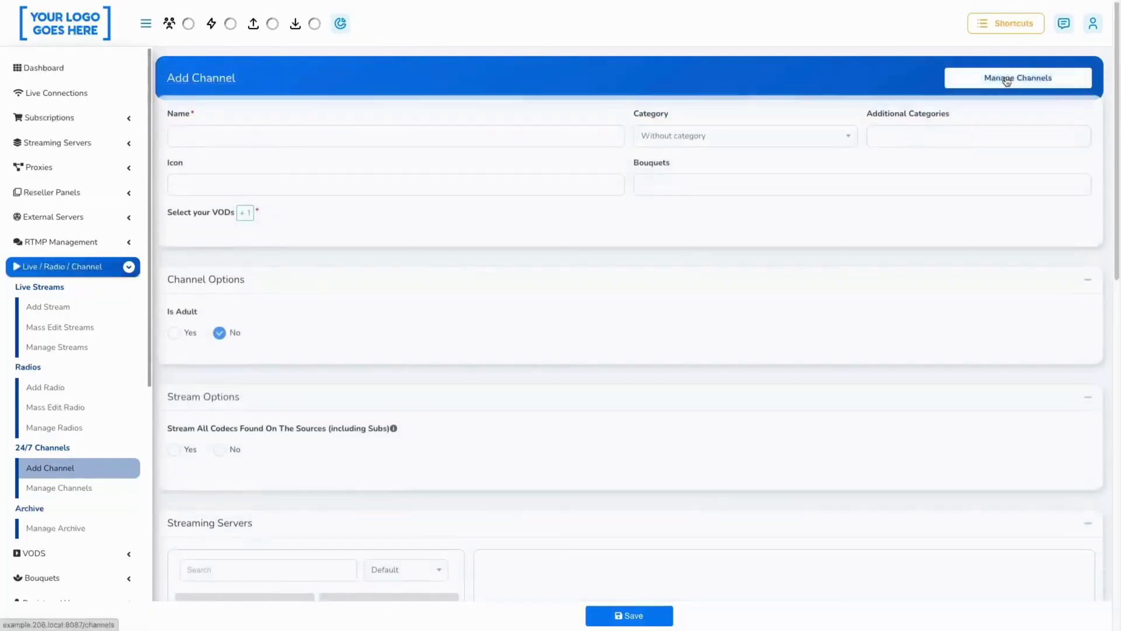
scroll(463, 363, "down", 2)
scroll(463, 363, "down", 2)
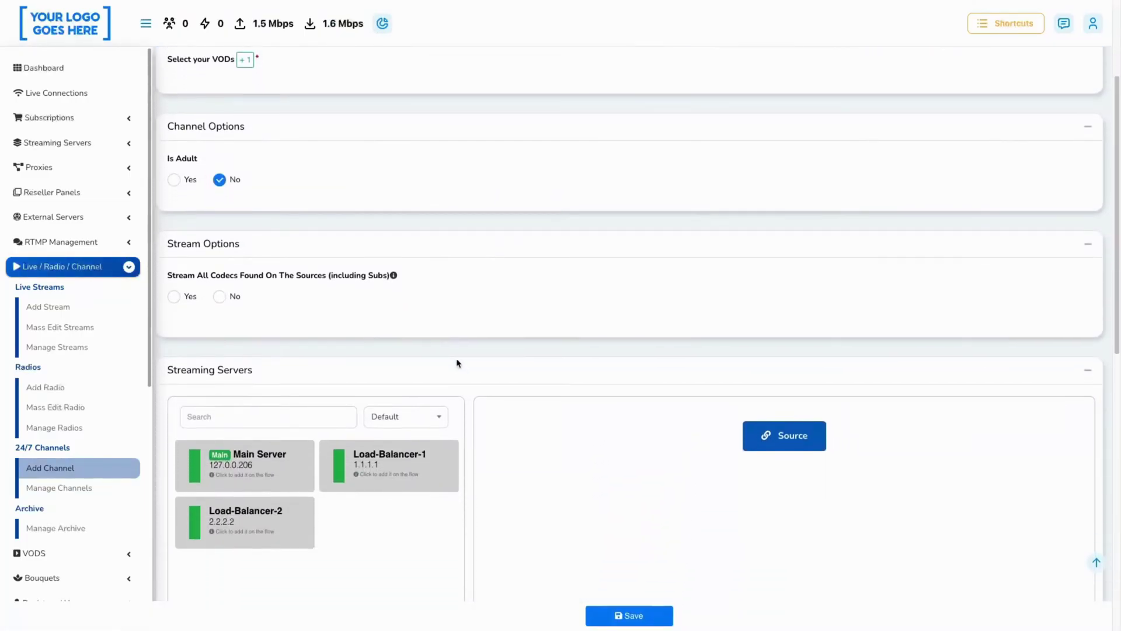
scroll(464, 363, "down", 2)
scroll(462, 363, "down", 1)
scroll(456, 362, "down", 5)
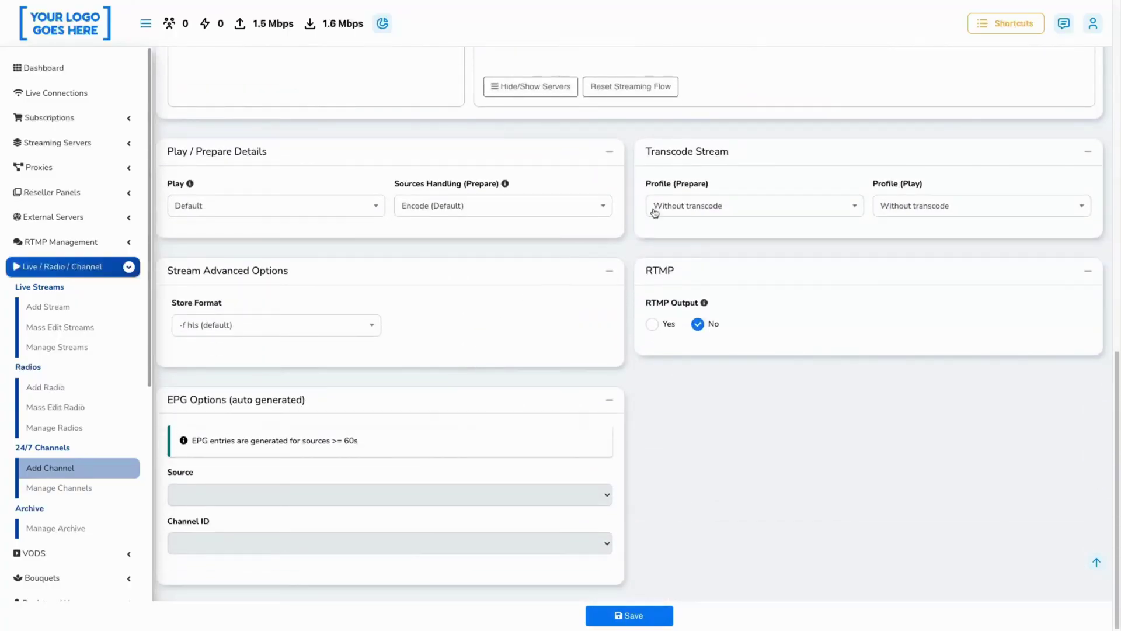
Step: Set Prepare profile to SD suggestion, Play to FFmpeg concat, Sources Handling to Direct
left_click(776, 212)
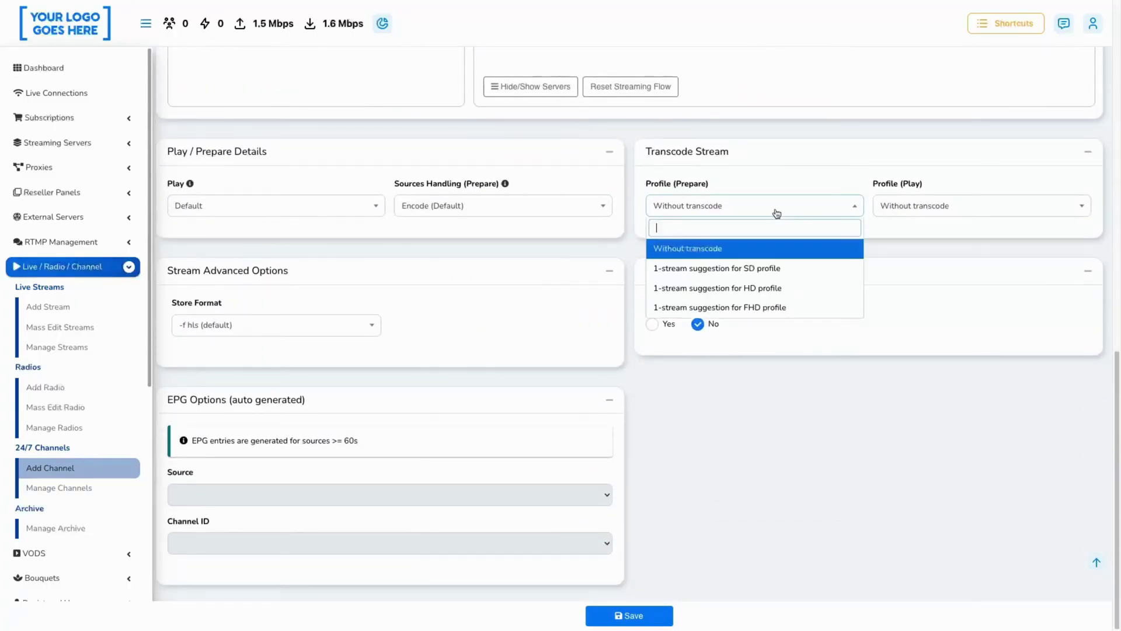
left_click(690, 268)
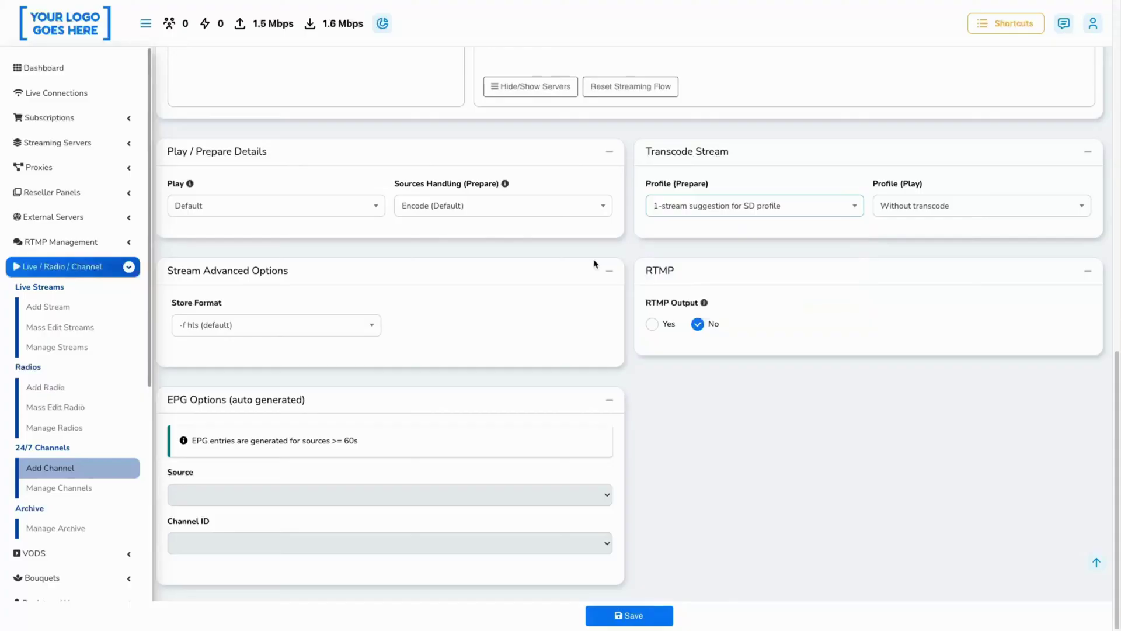
left_click(239, 270)
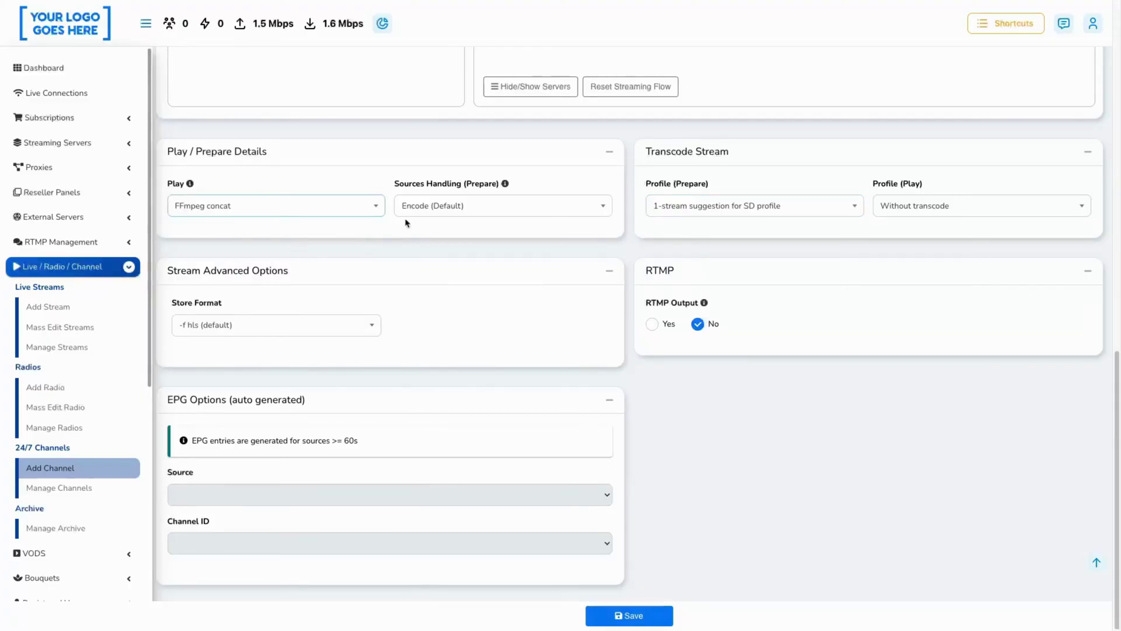
left_click(413, 307)
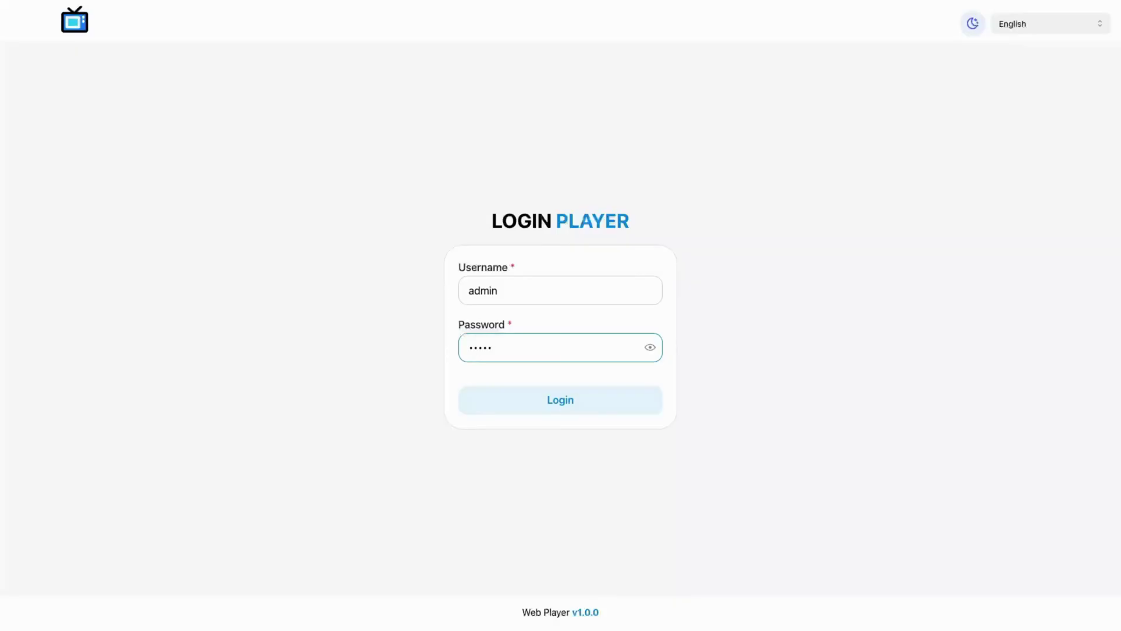
Step: Try logging in to the Web Player as admin, then view Manage Lines
left_click(581, 399)
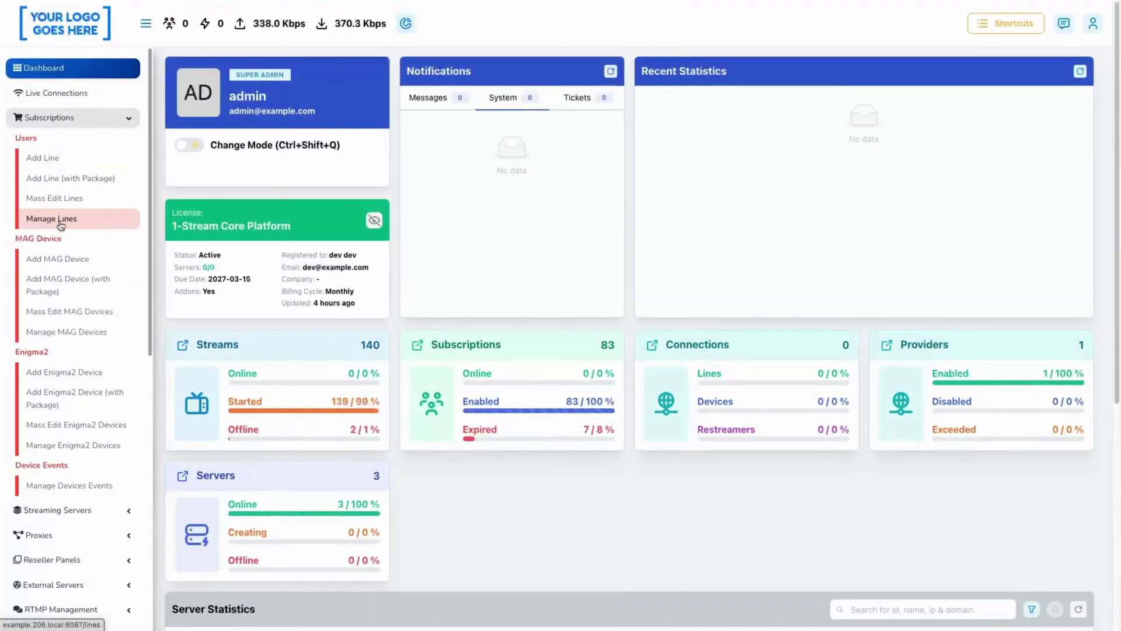
left_click(51, 218)
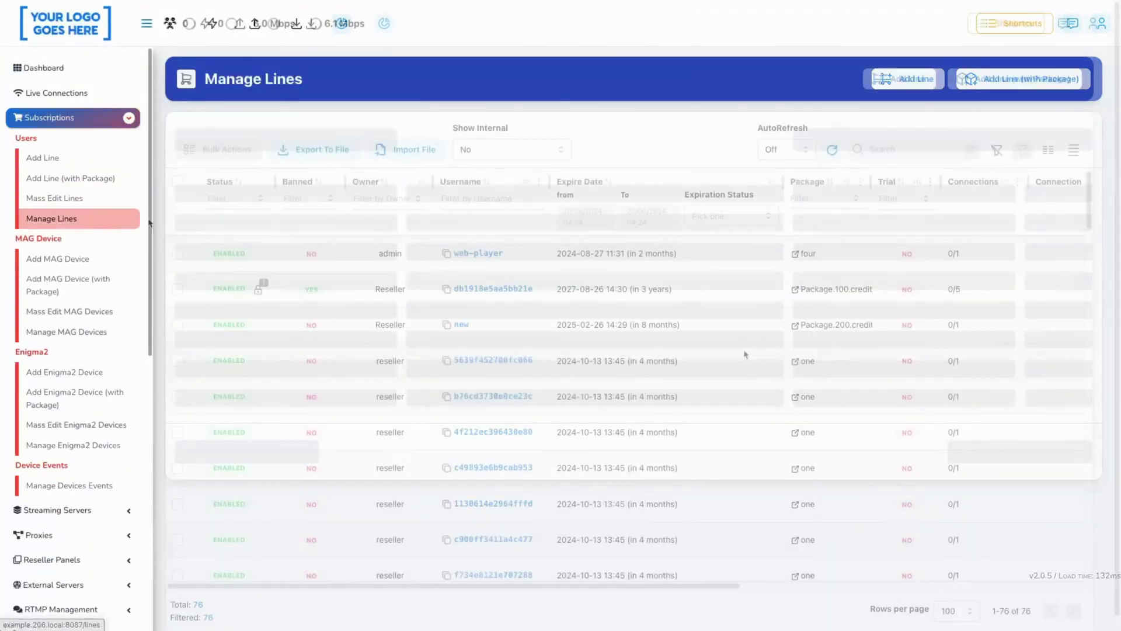
Step: Save the web-player line as banned and dismiss the line-is-banned alert
left_click(477, 254)
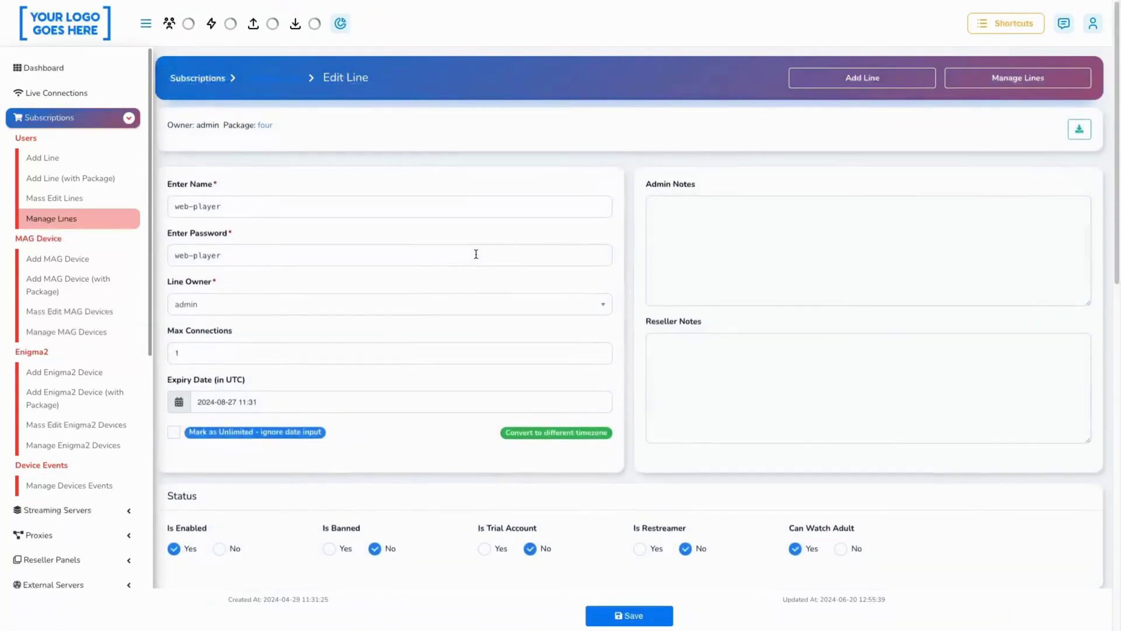
scroll(326, 298, "down", 3)
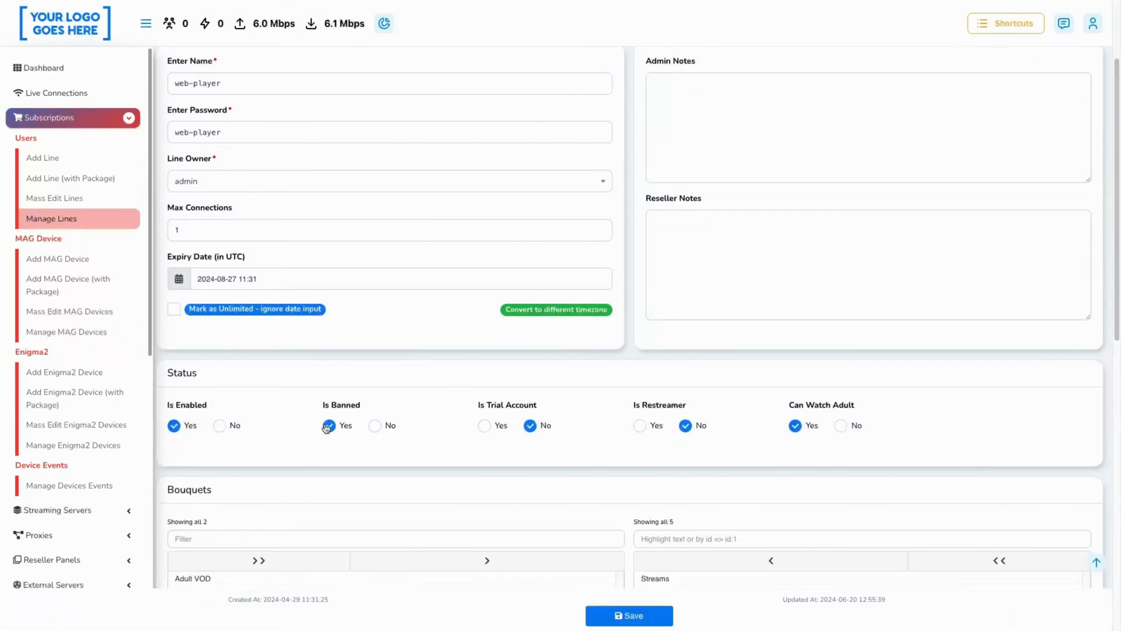
left_click(629, 615)
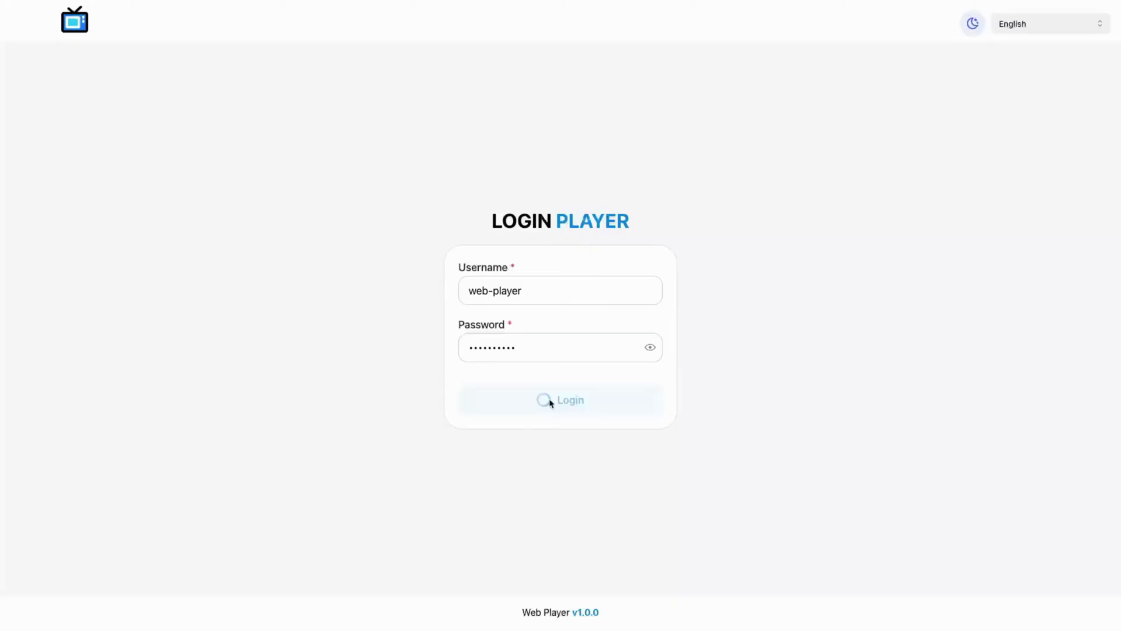
left_click(660, 62)
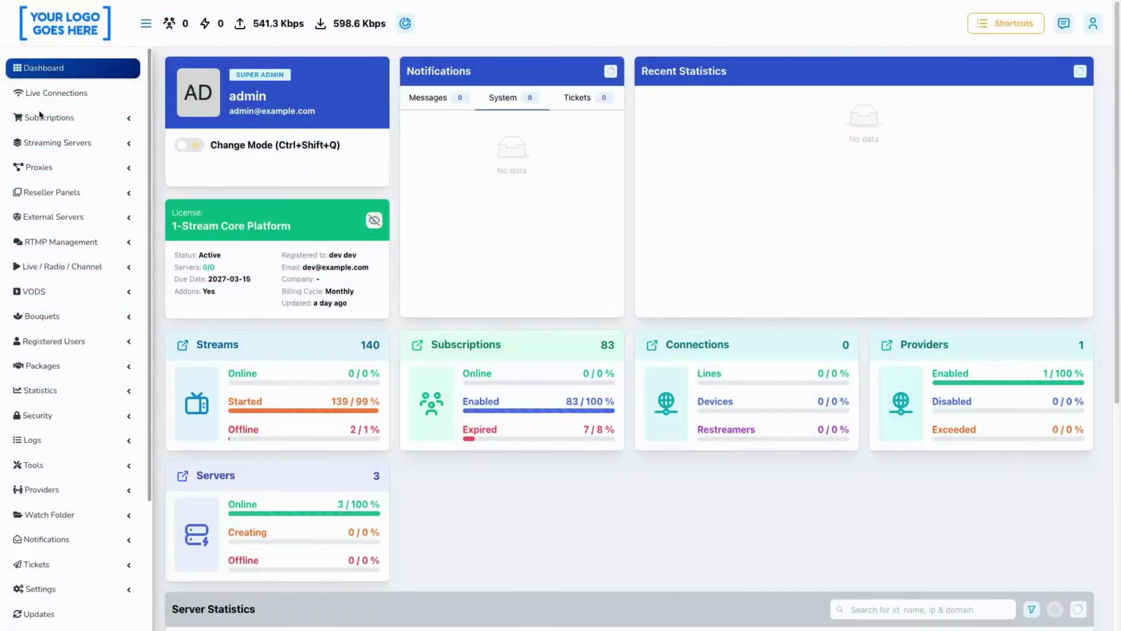
Step: Filter the Manage Lines list by the Owner column's No Owner choice
left_click(39, 121)
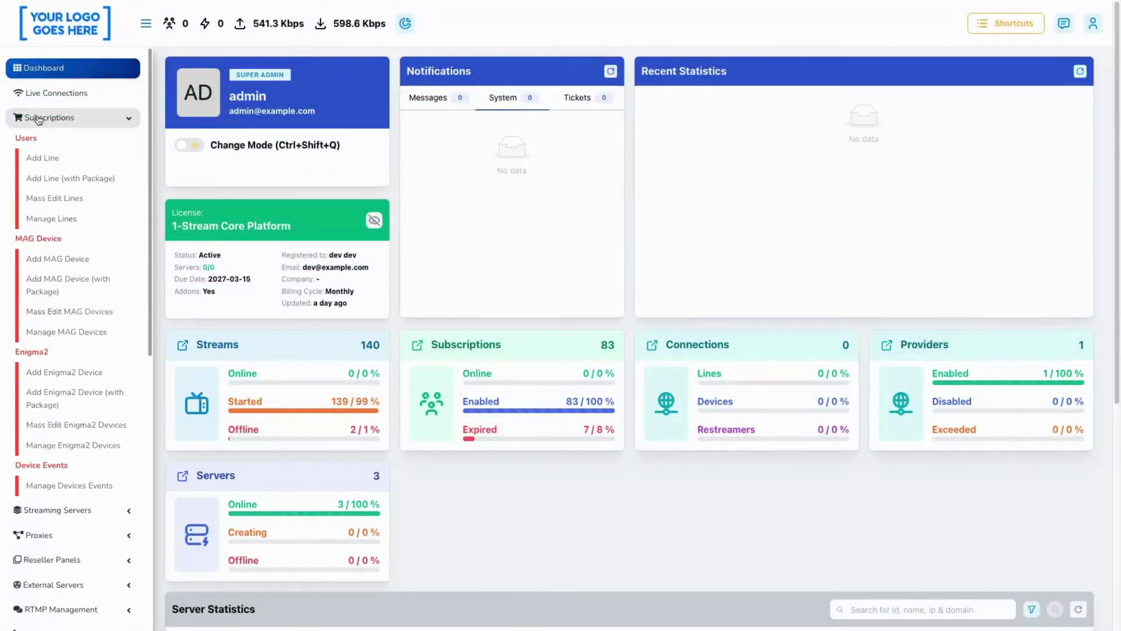
left_click(89, 221)
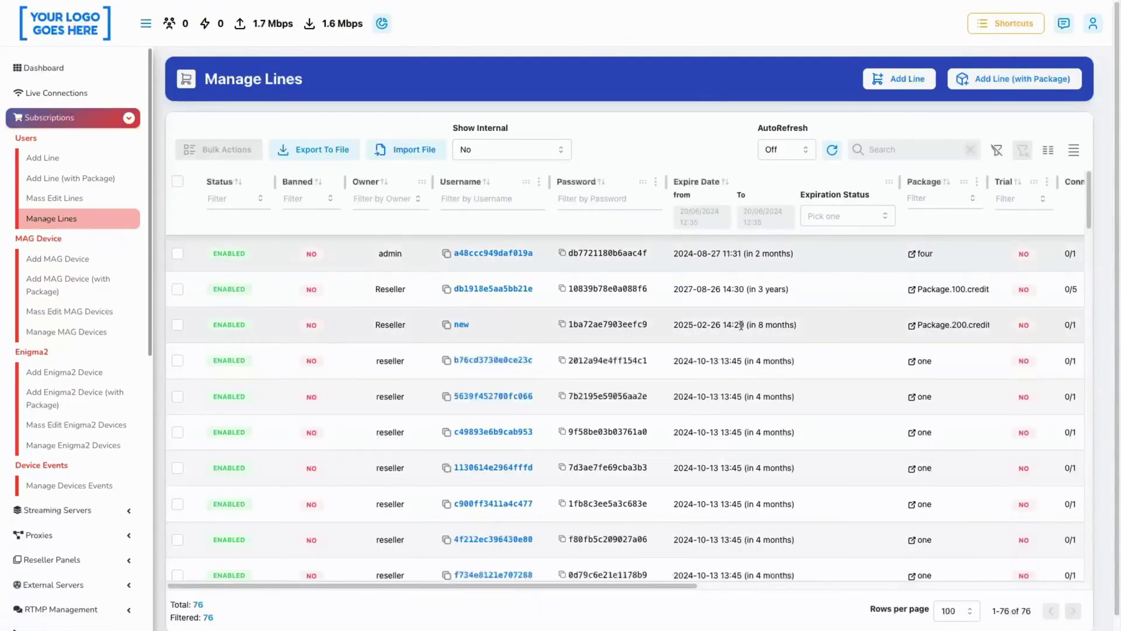
left_click(386, 199)
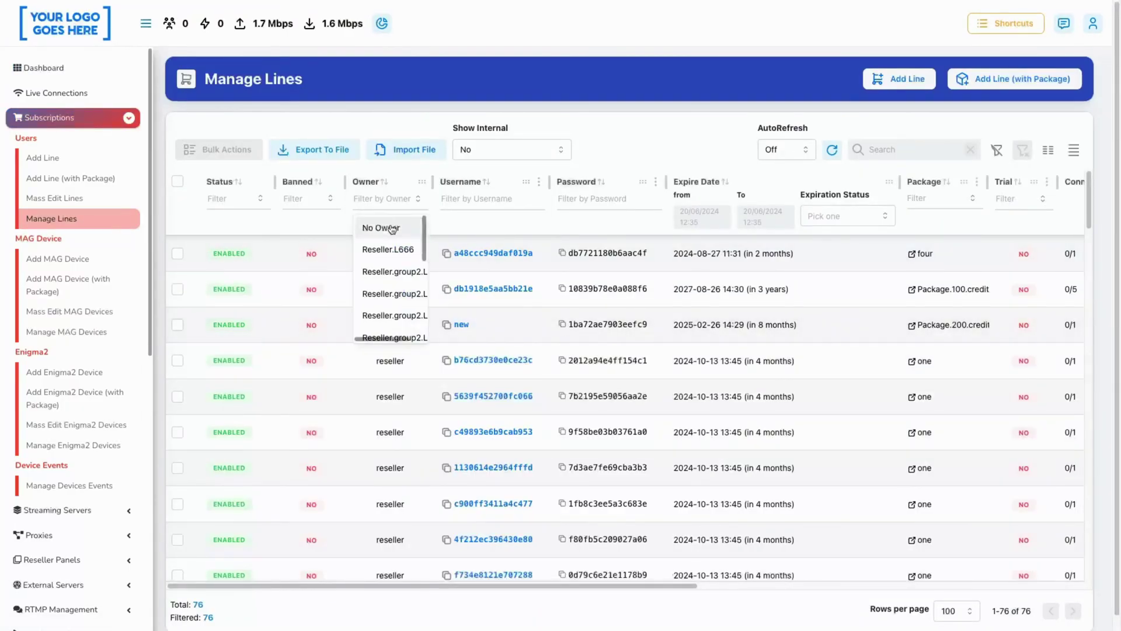
left_click(391, 229)
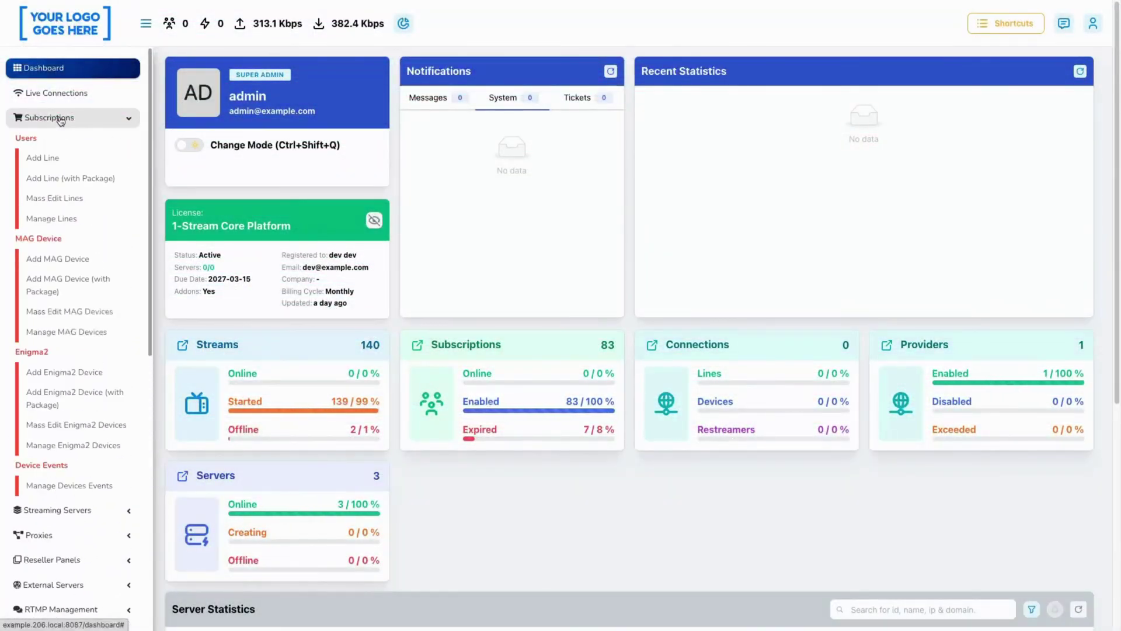
Step: Set the Package.100.credit line's Activate lock to 'Lock to ASN' and save it
left_click(52, 218)
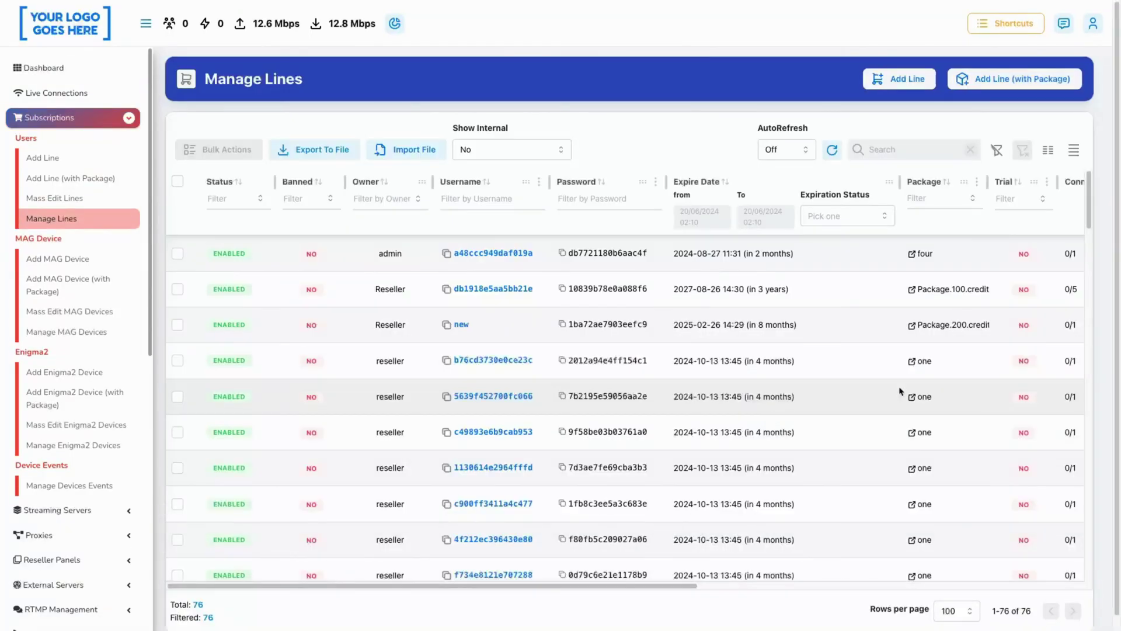
left_click_drag(699, 585, 1083, 585)
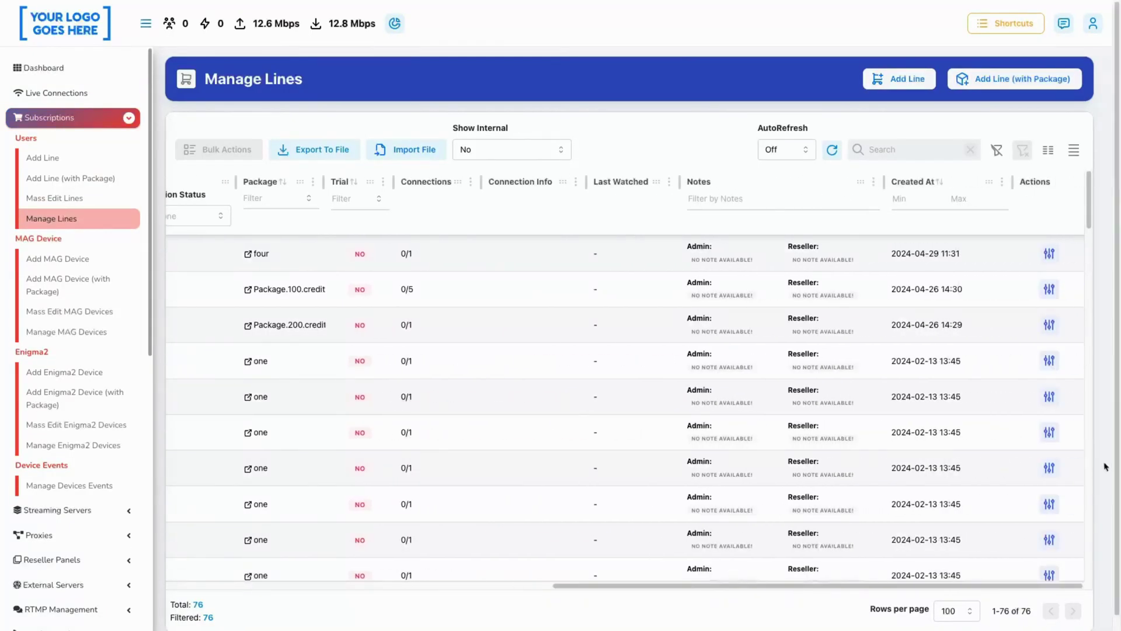
left_click(1051, 290)
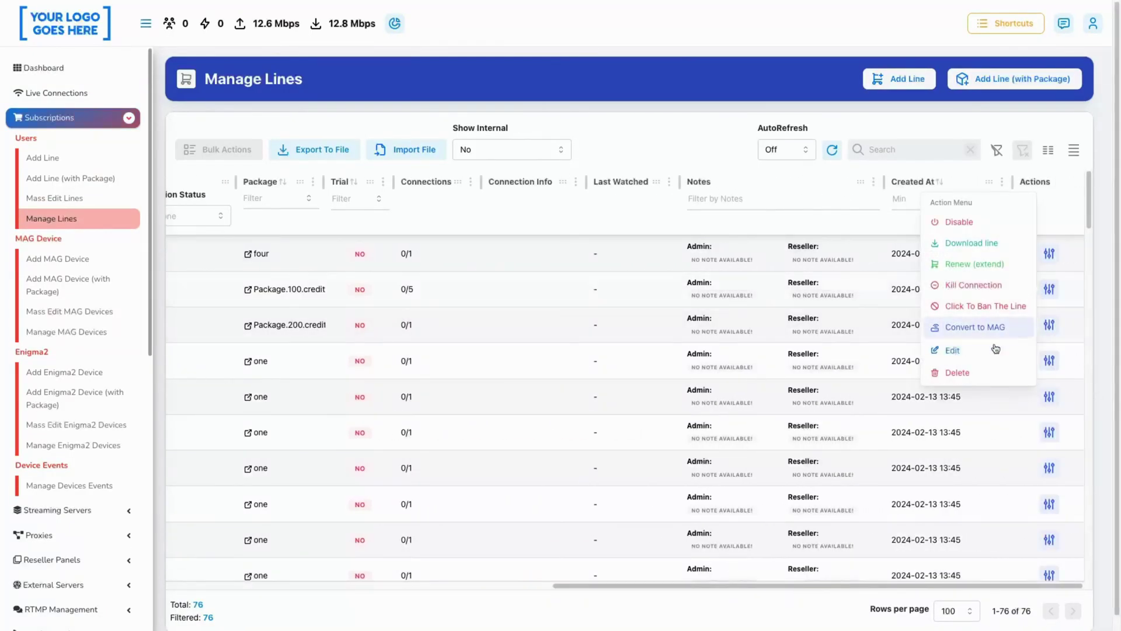
left_click(952, 351)
scroll(465, 429, "down", 3)
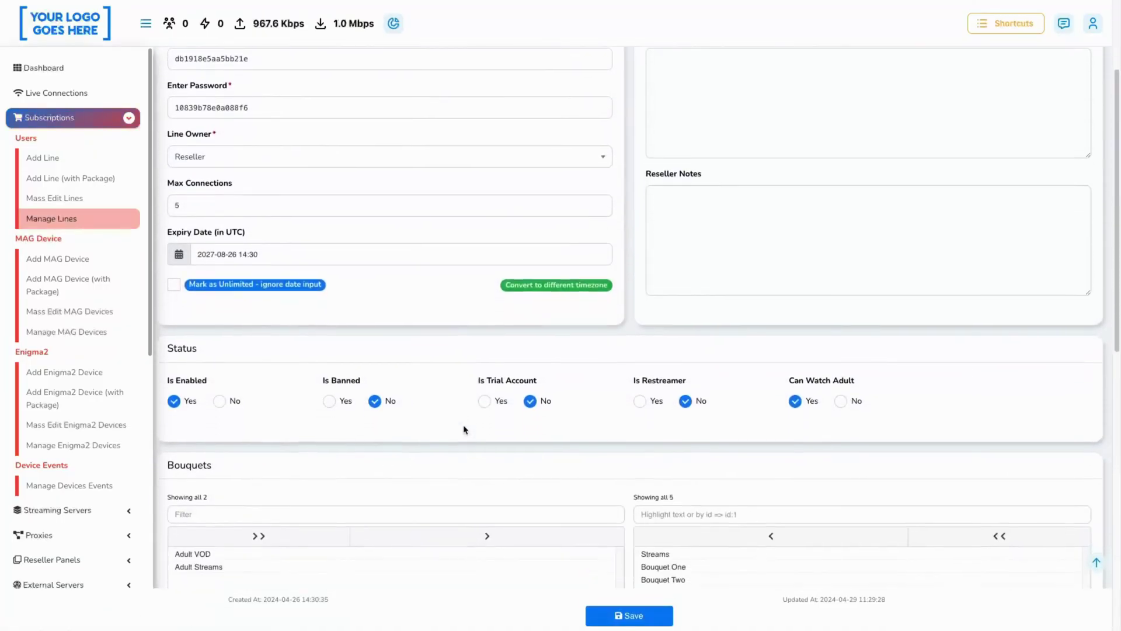
scroll(464, 429, "down", 5)
scroll(465, 429, "down", 3)
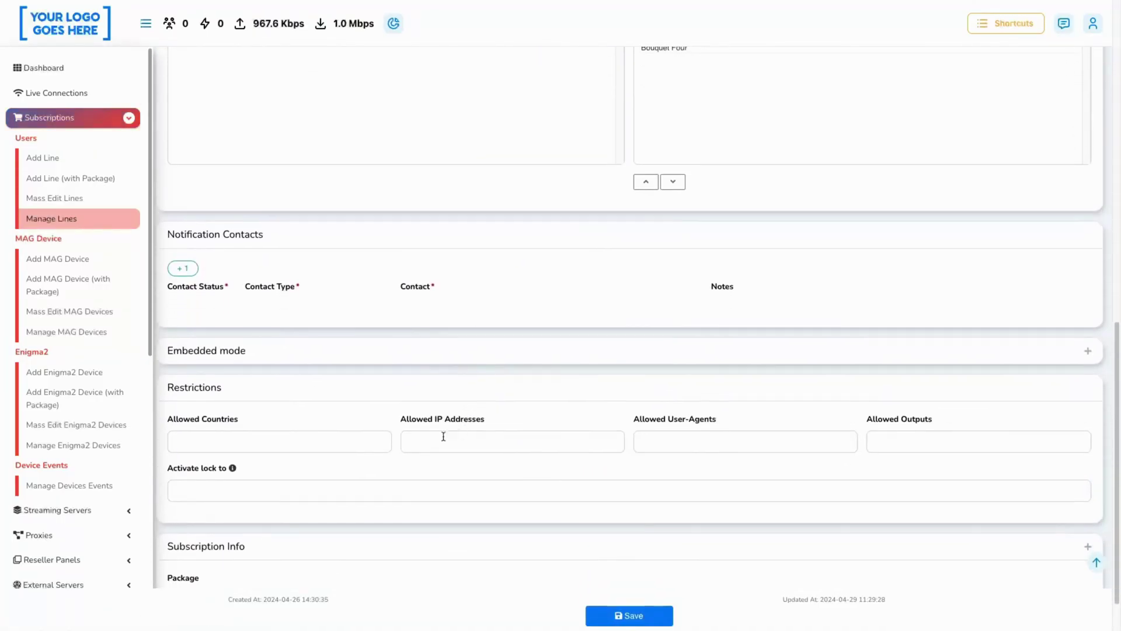
left_click(228, 491)
scroll(237, 508, "down", 1)
scroll(238, 531, "down", 2)
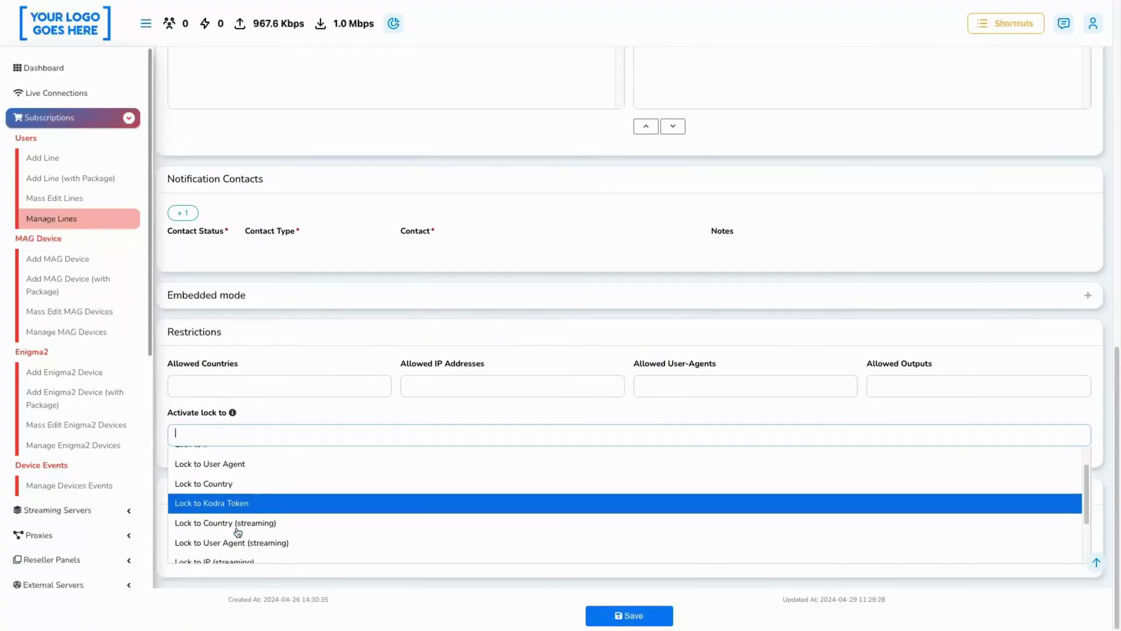
scroll(237, 532, "down", 2)
scroll(237, 531, "down", 1)
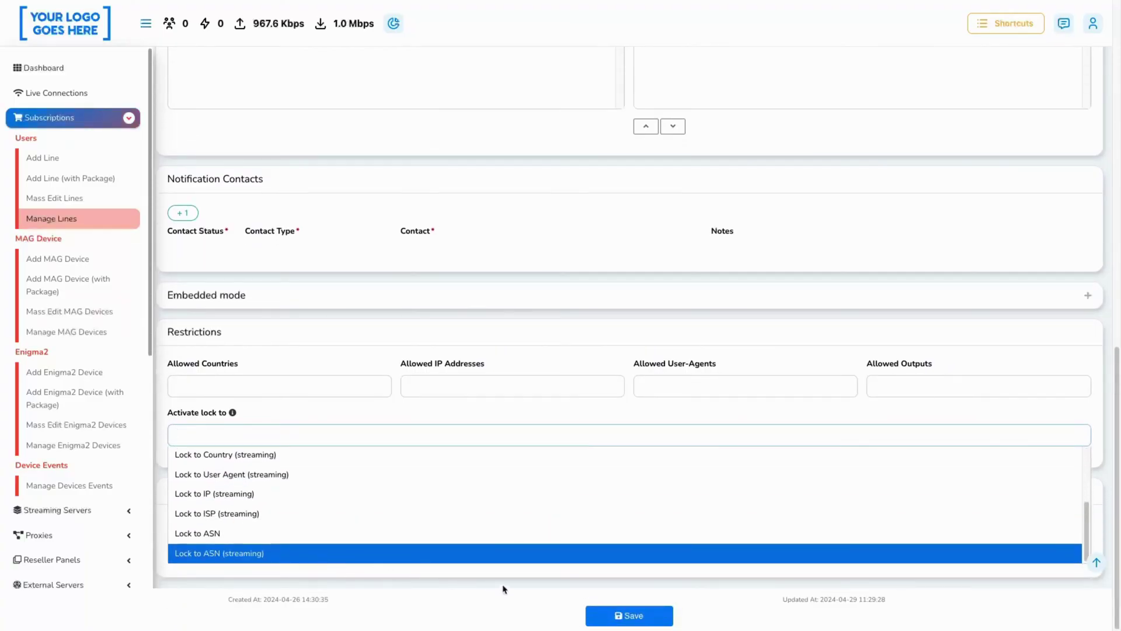
left_click(473, 533)
left_click(643, 616)
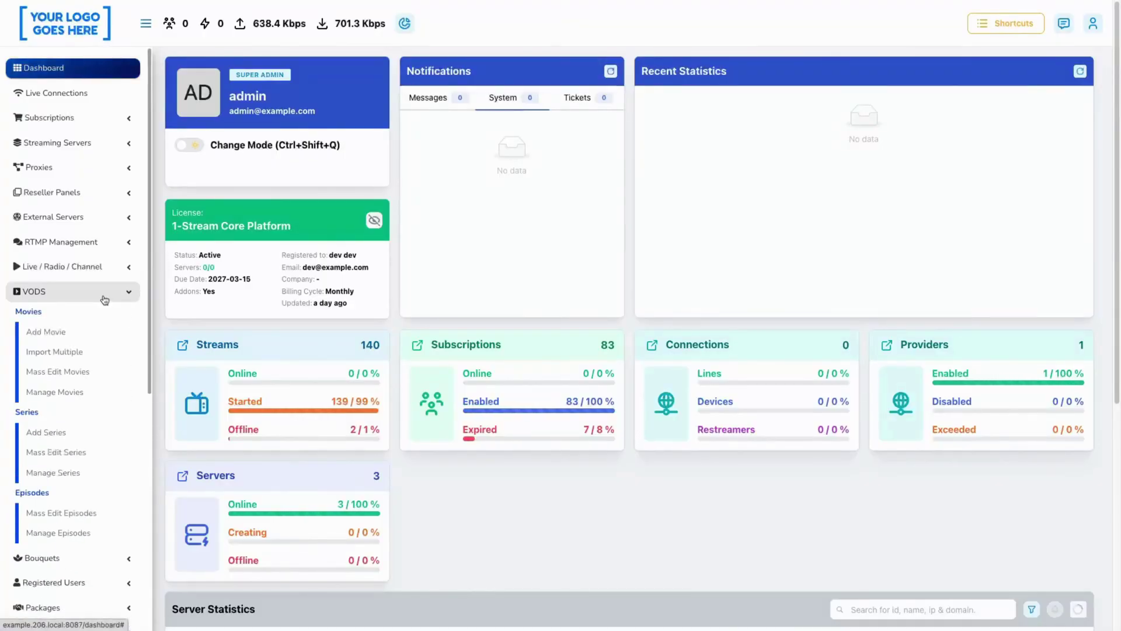
Step: Open the edit page for House on Haunted Hill (1959) from Manage Movies
left_click(89, 394)
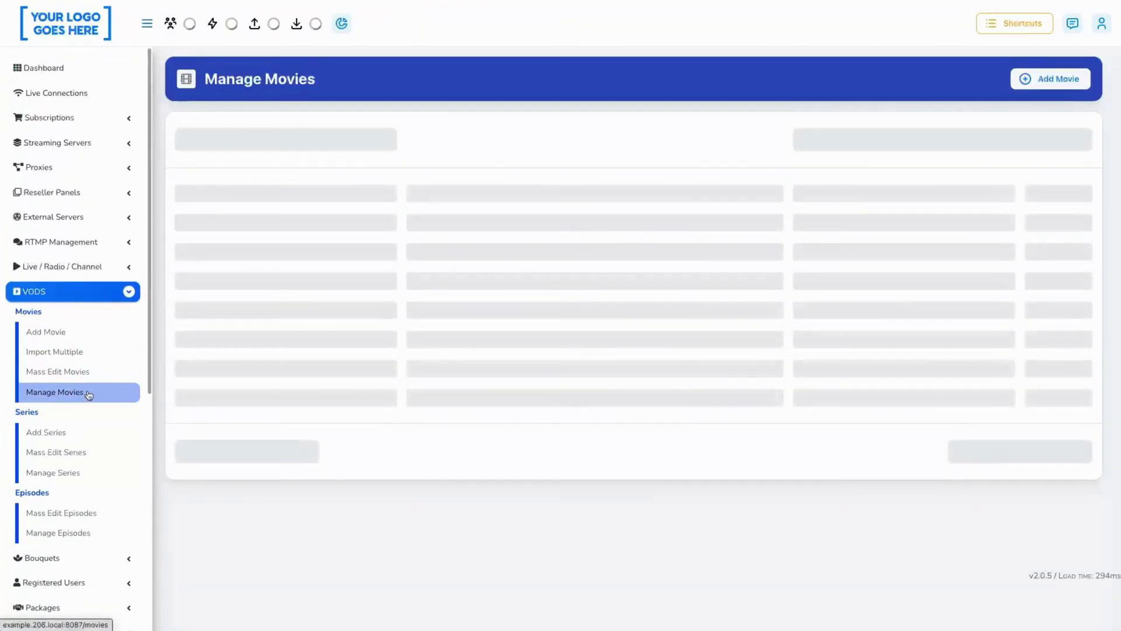
left_click_drag(293, 588, 683, 591)
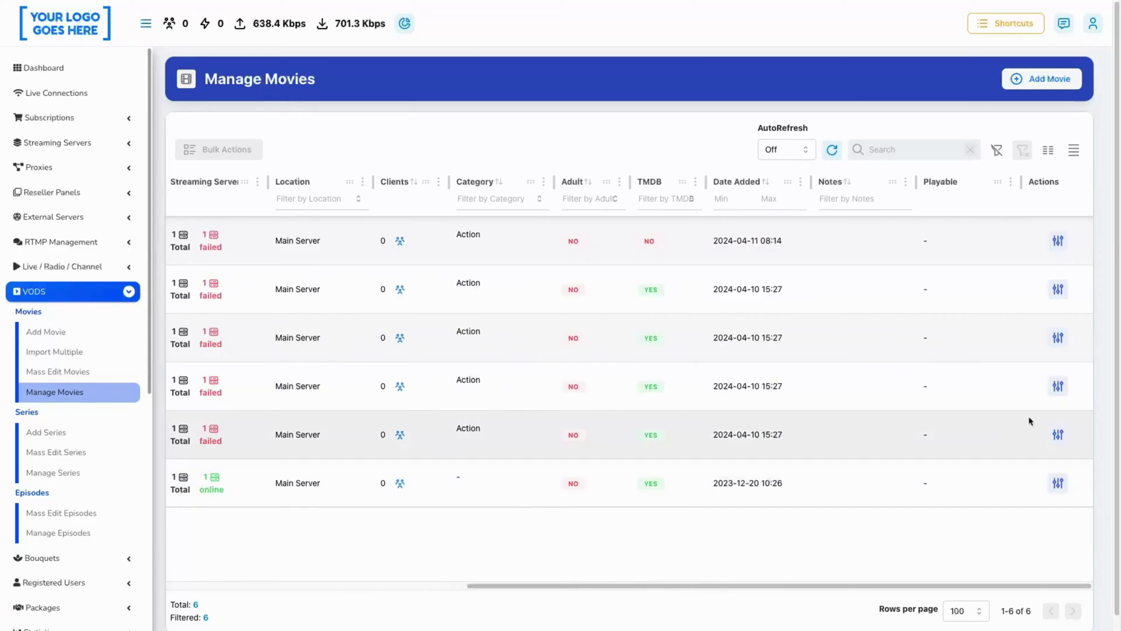
left_click(1057, 386)
left_click(955, 435)
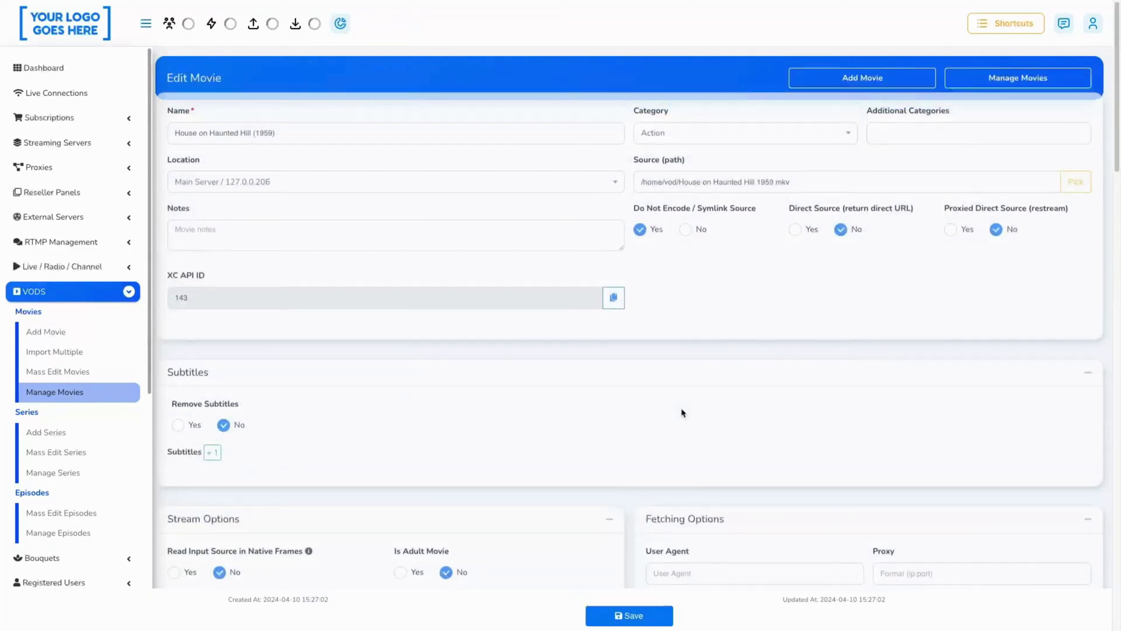
scroll(682, 413, "down", 3)
scroll(527, 412, "down", 4)
scroll(417, 411, "down", 3)
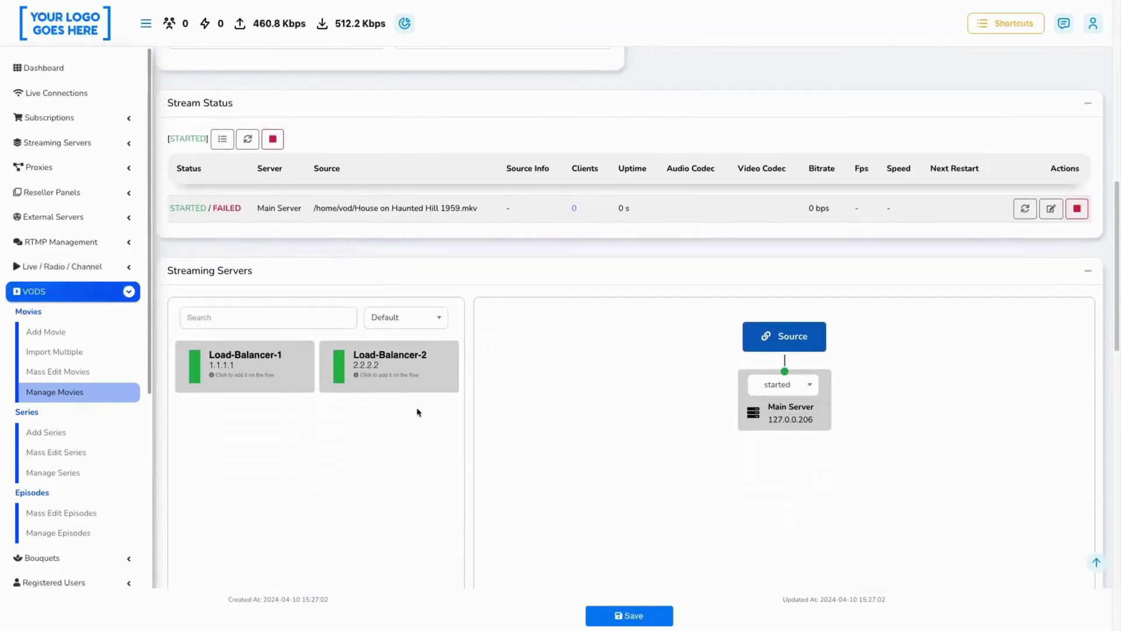
scroll(417, 411, "down", 1)
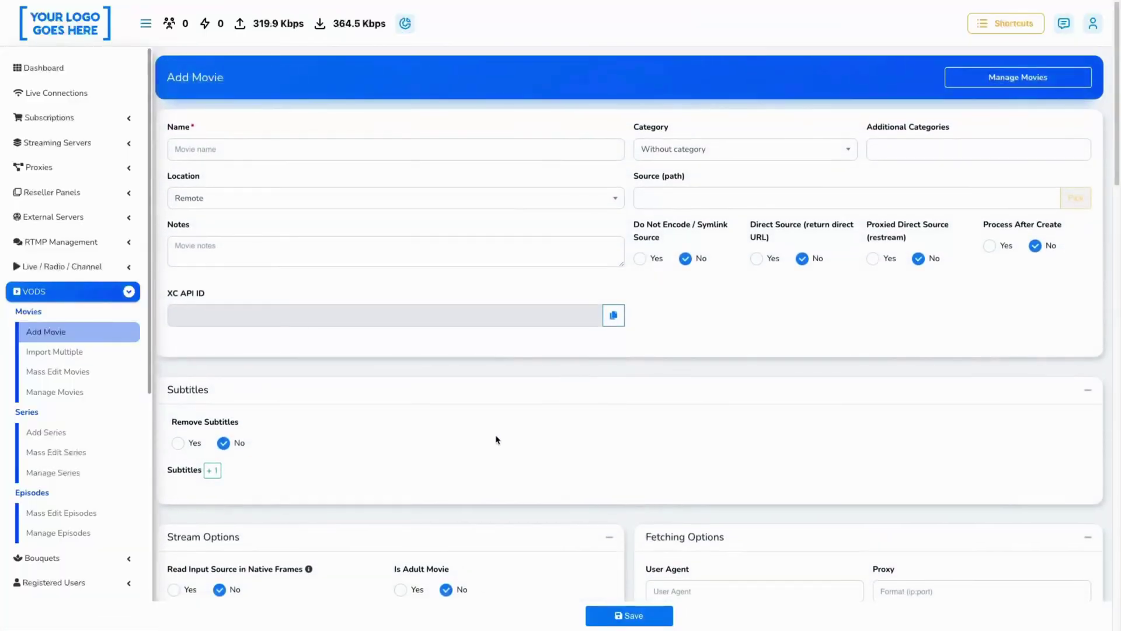
scroll(497, 439, "down", 1)
scroll(497, 438, "down", 5)
scroll(497, 438, "down", 5)
scroll(497, 438, "down", 3)
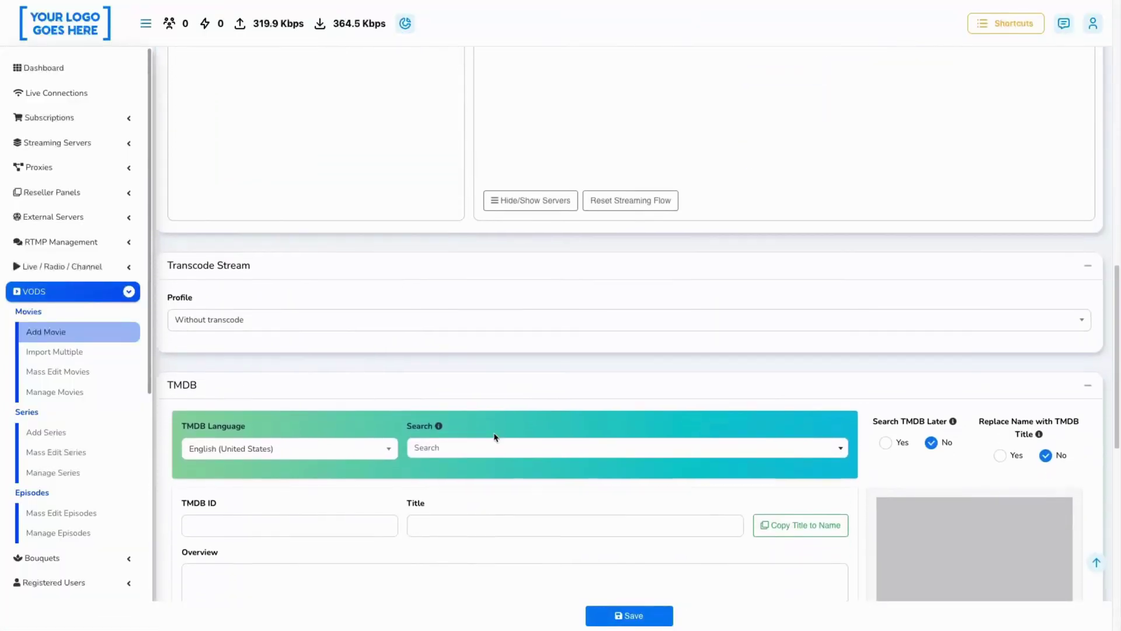
scroll(497, 438, "down", 5)
scroll(494, 439, "up", 4)
scroll(494, 420, "up", 2)
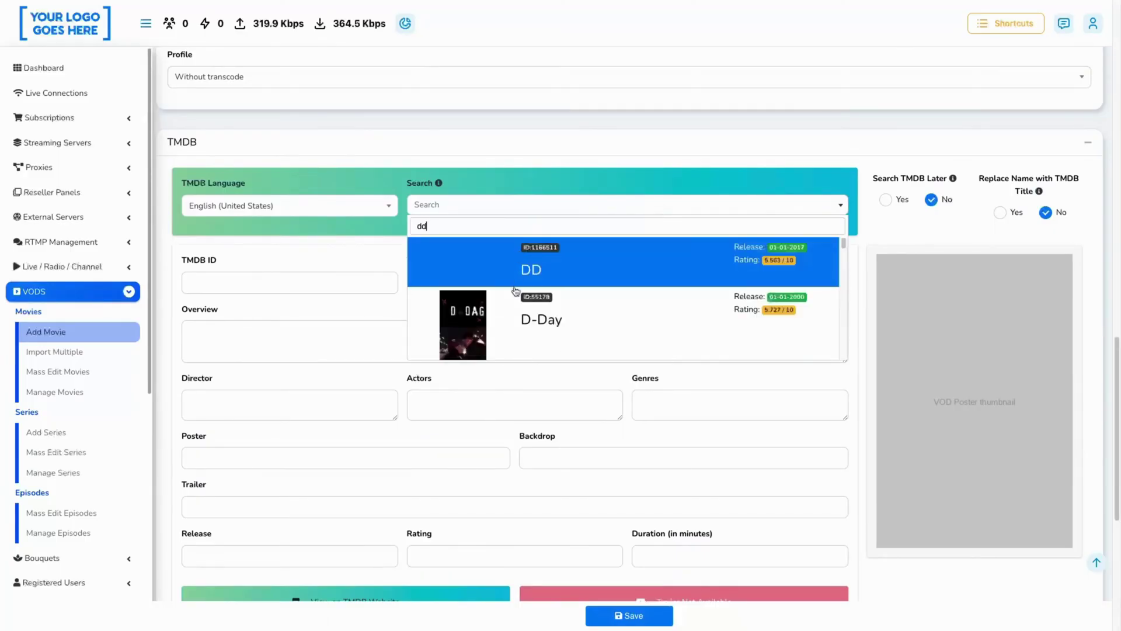
Step: Choose D-Day from the TMDB search results to fill the Add Movie form
left_click(543, 314)
scroll(313, 470, "down", 1)
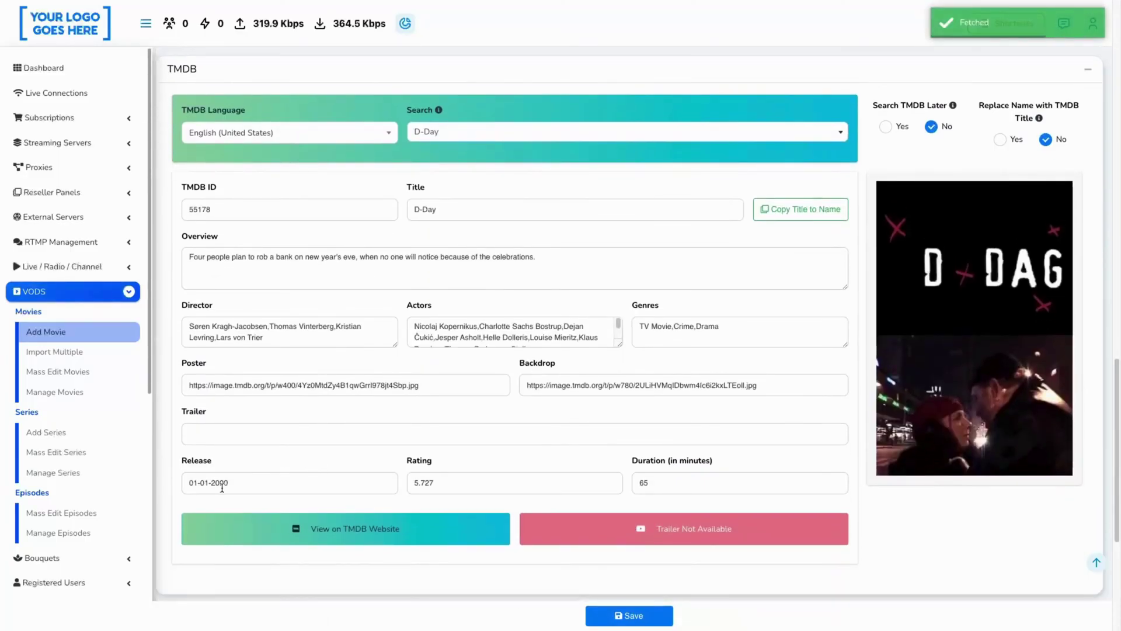
type("199")
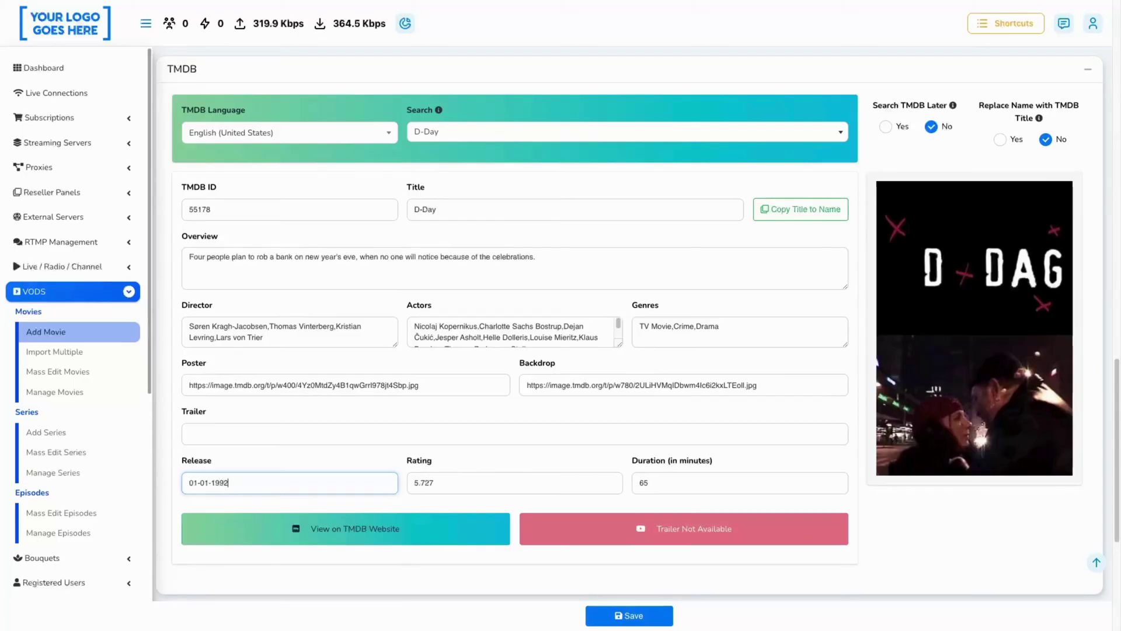
scroll(252, 482, "down", 2)
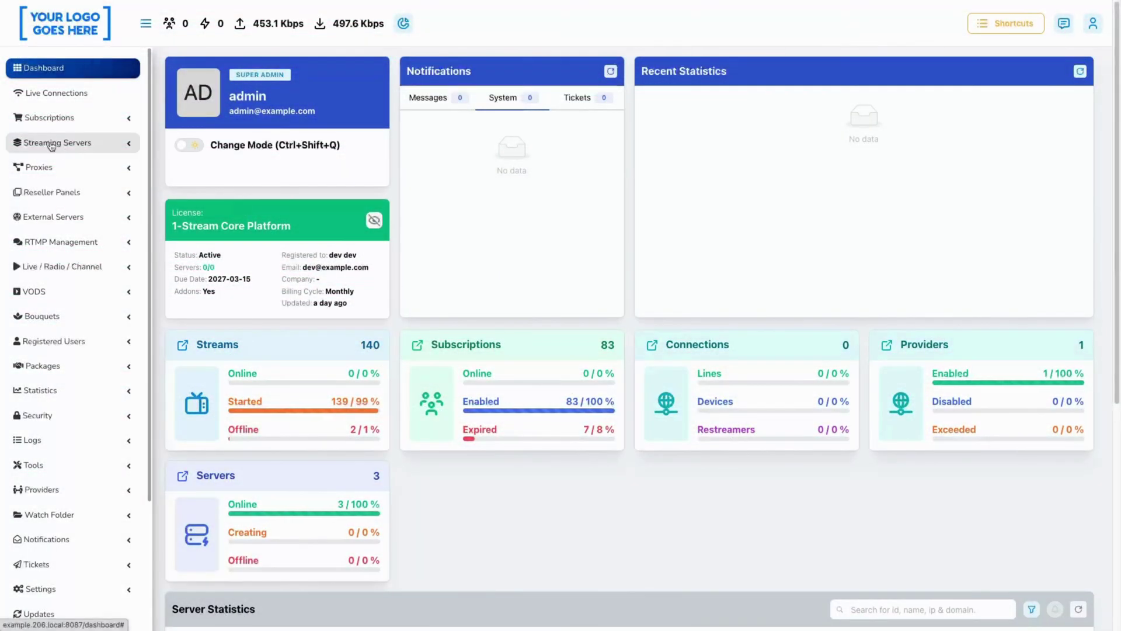
Step: Open Main Server's edit page from Streaming Servers > Manage Servers
left_click(51, 143)
left_click(55, 203)
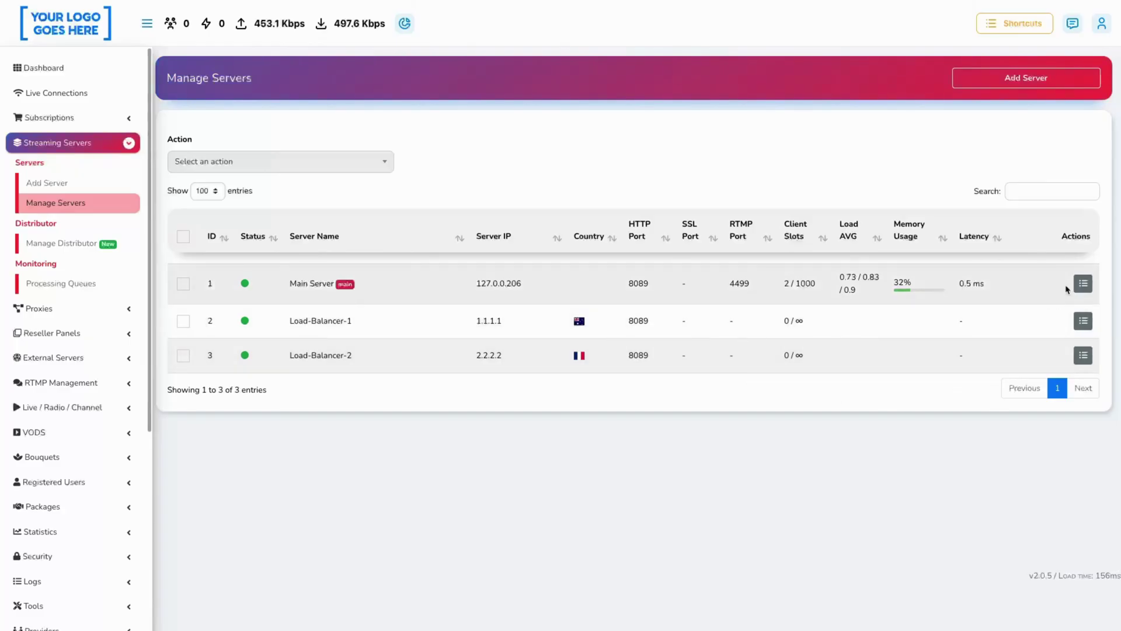
left_click(1084, 283)
left_click(964, 227)
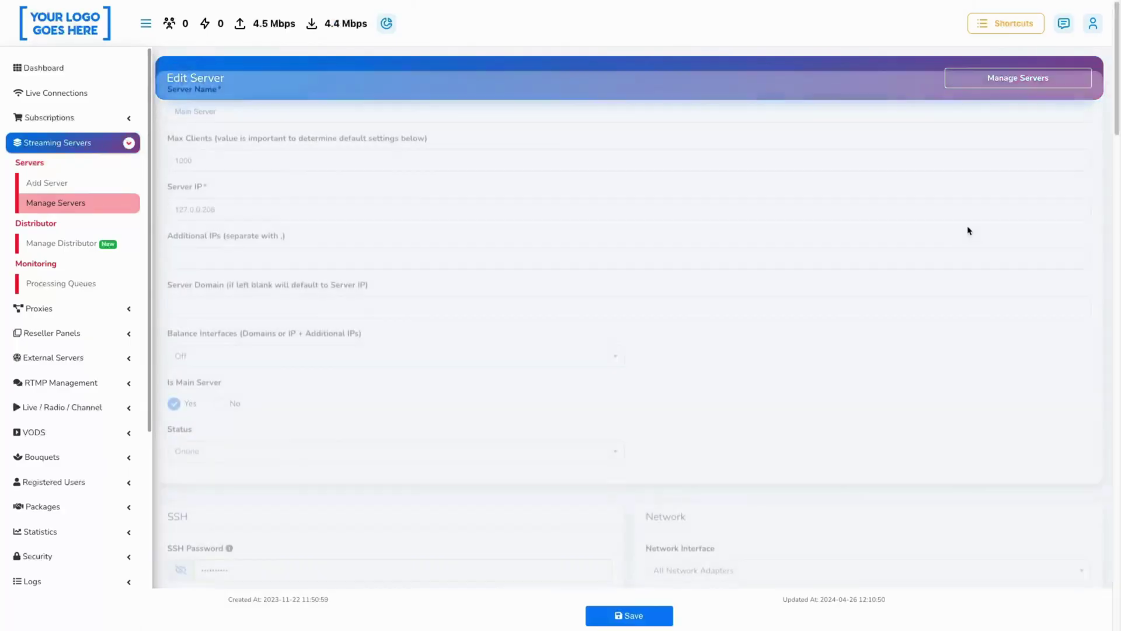
mouse_move(1115, 106)
left_mouse_down()
mouse_move(1114, 456)
mouse_move(1116, 446)
left_mouse_up()
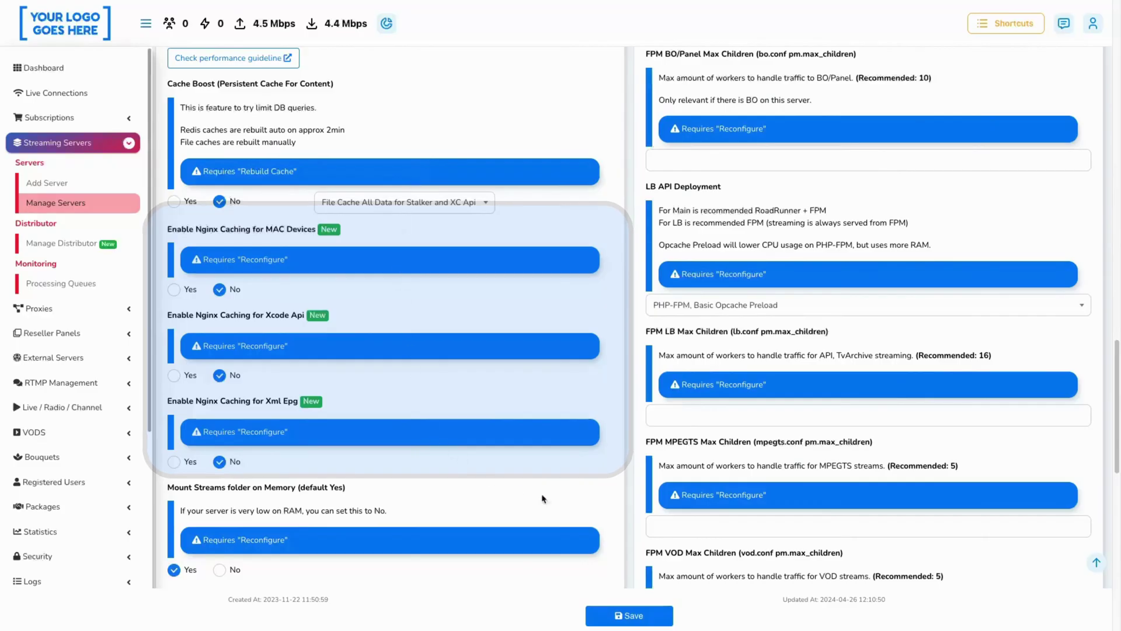
scroll(542, 498, "down", 2)
scroll(614, 509, "down", 2)
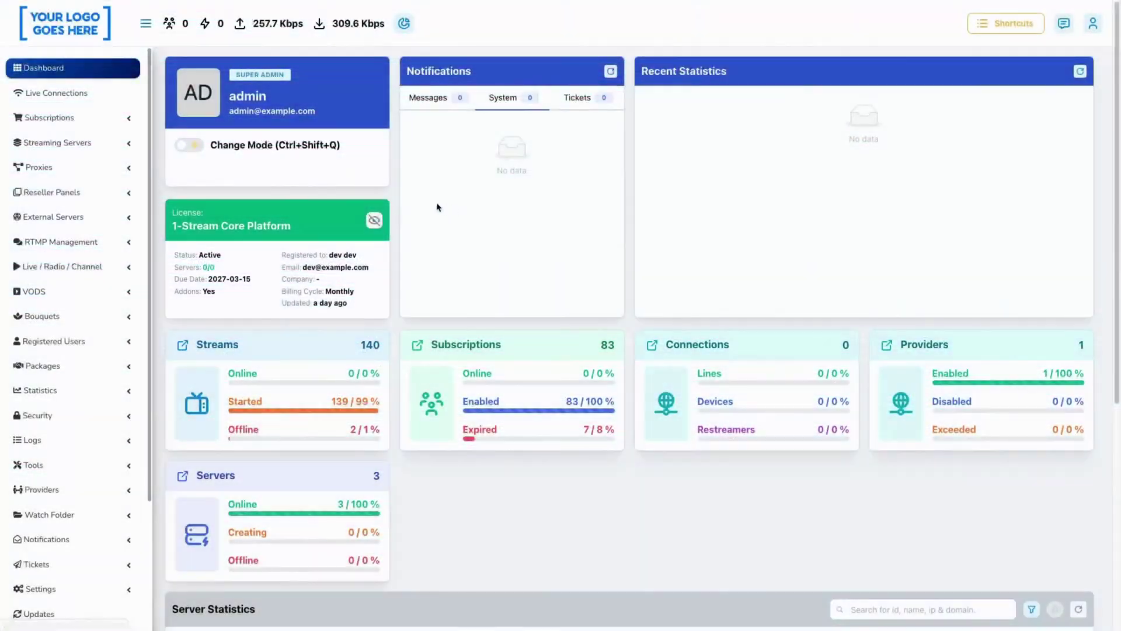
Step: Open Subscriptions > Manage Lines to list all 76 lines
left_click(74, 117)
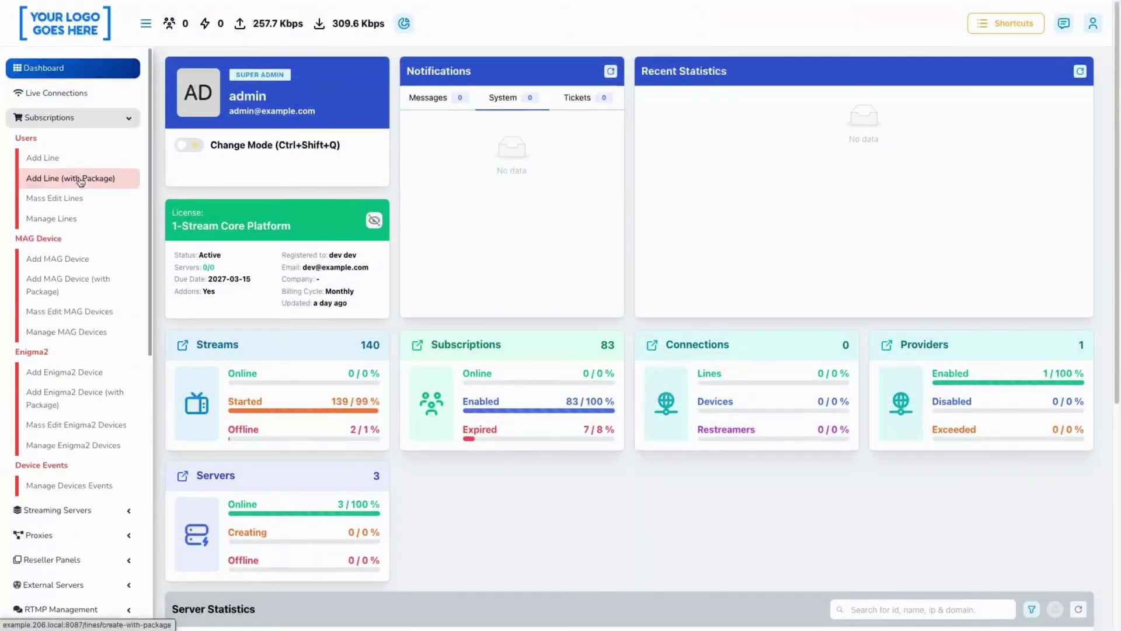
left_click(77, 221)
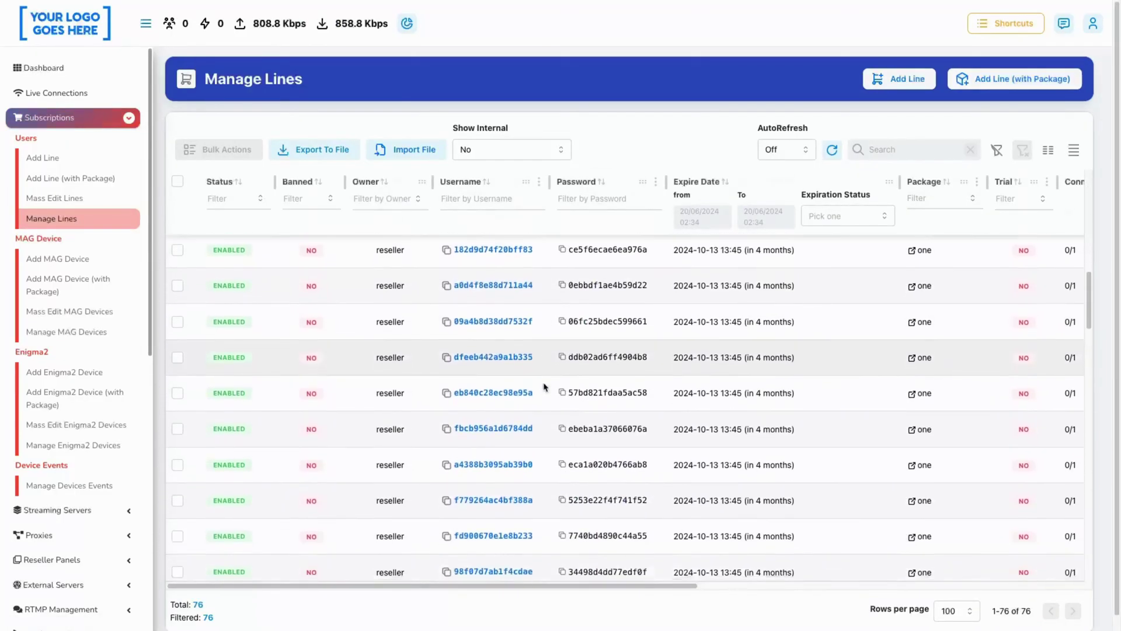
scroll(544, 386, "down", 4)
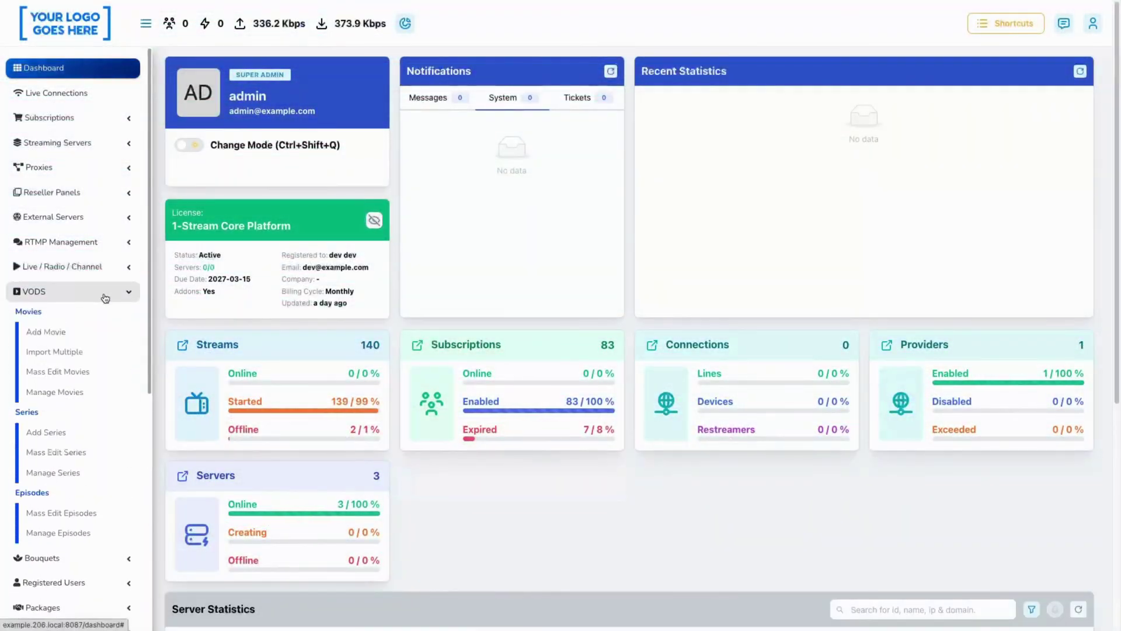
Step: Set the new movie's Location to Main Server / 127.0.0.206 and browse its source files
left_click(94, 336)
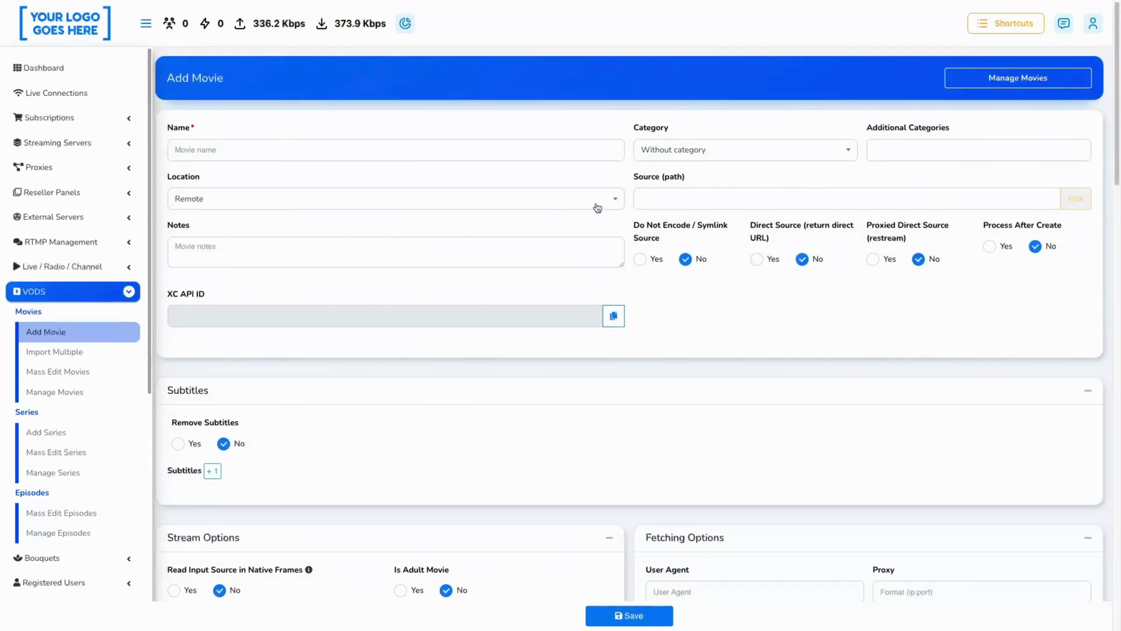
left_click(598, 202)
left_click(373, 280)
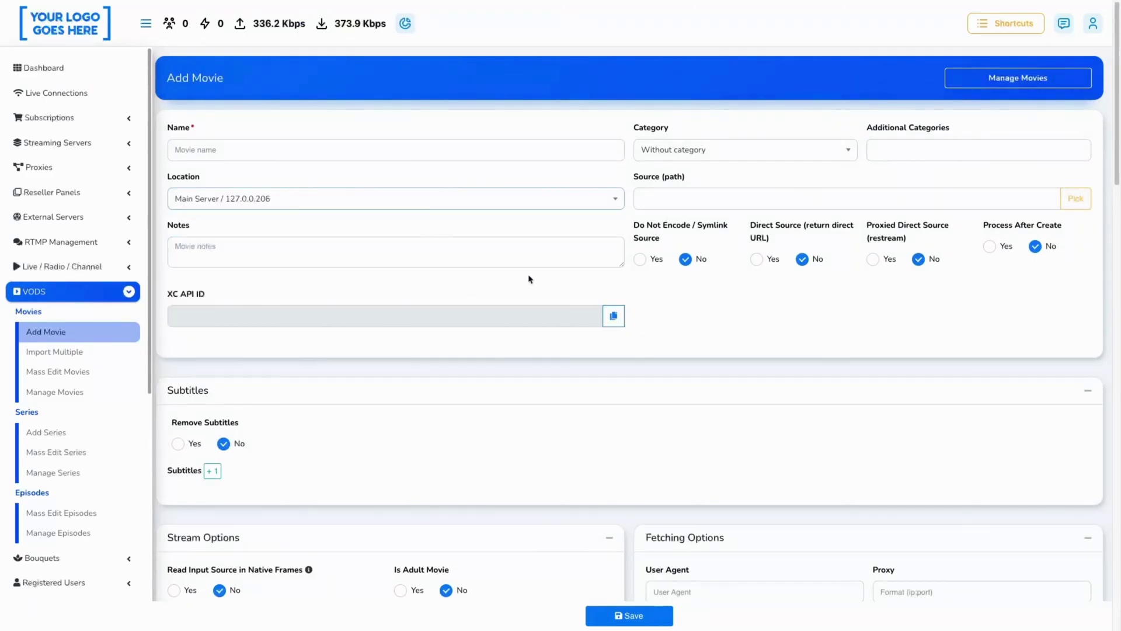
left_click(1076, 199)
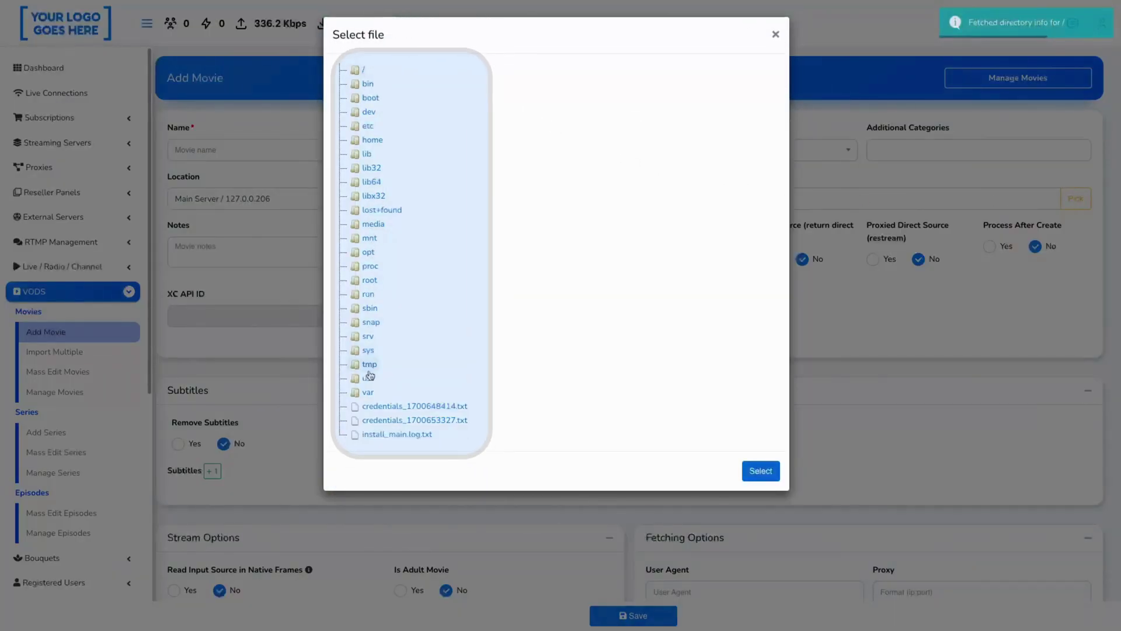
left_click(761, 472)
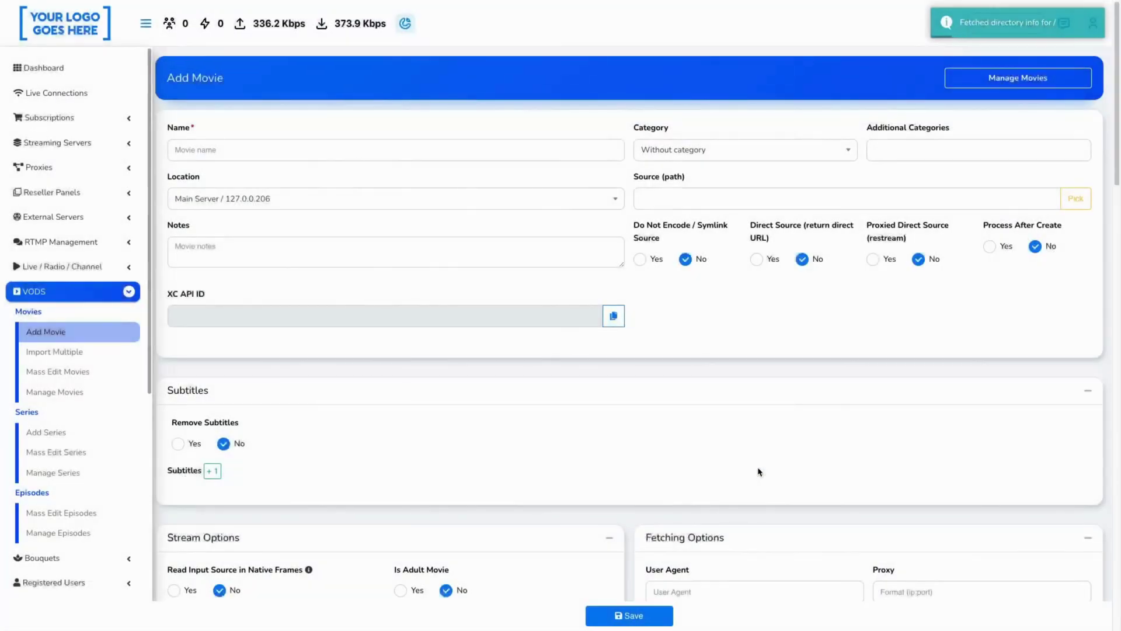